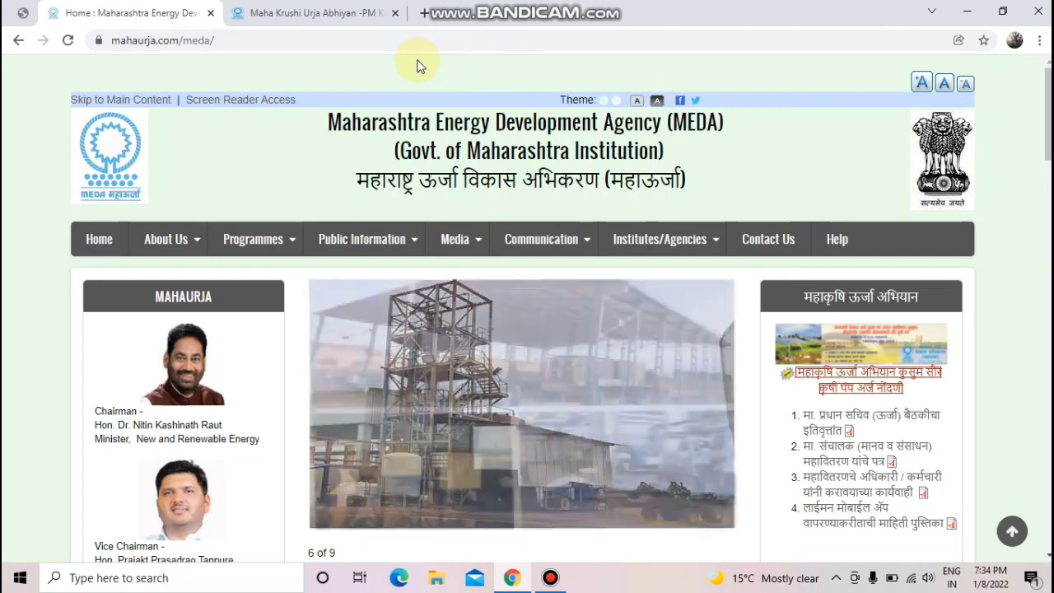
Step: Reload the open PM Kusum Yojana beneficiary registration form and dismiss the scheme status notice after reading to its end
left_click(298, 13)
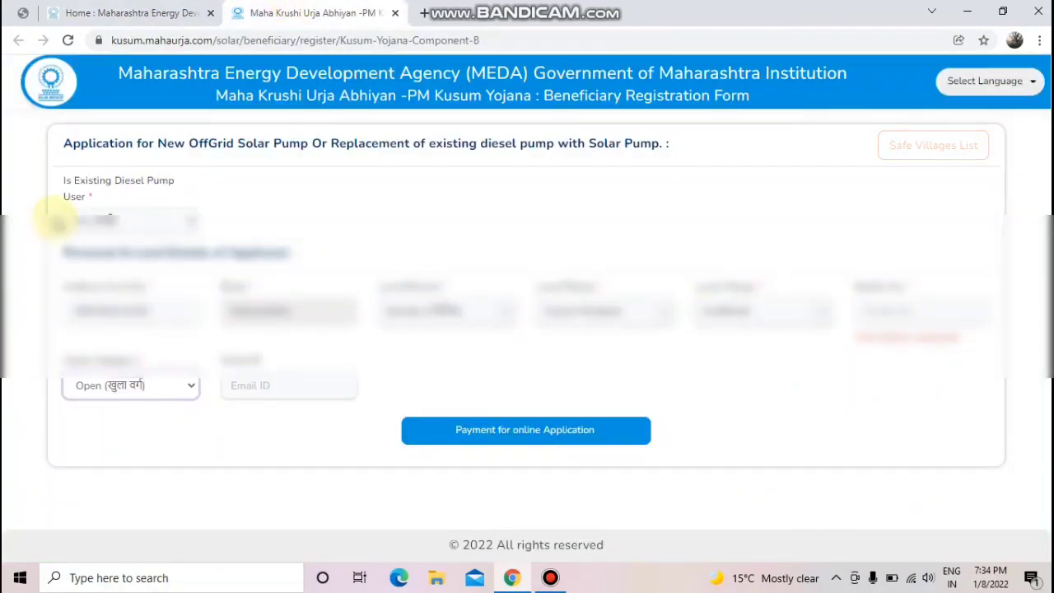
left_click(69, 42)
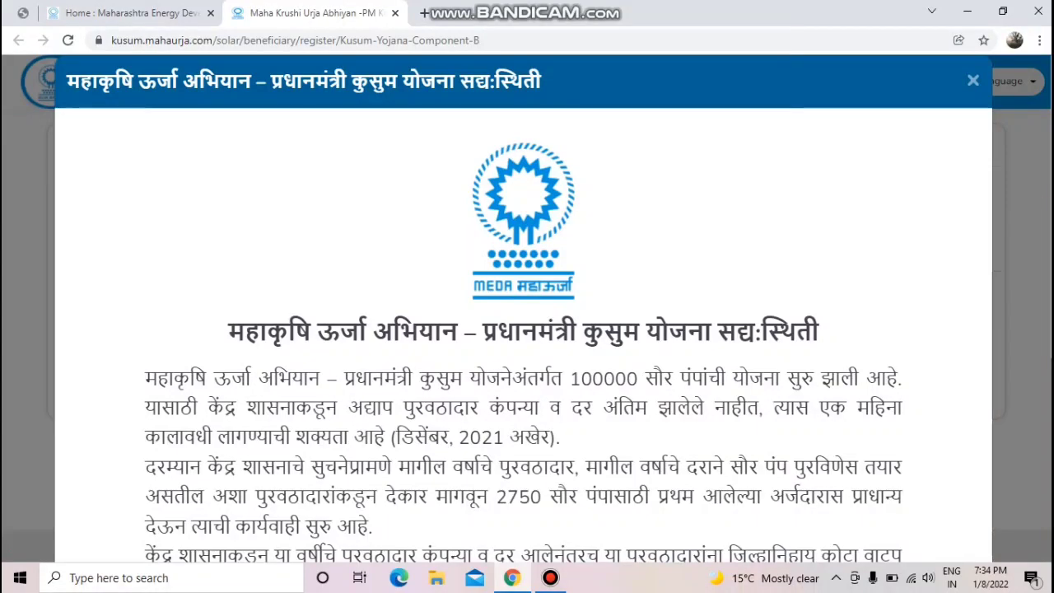
scroll(1047, 224, "down", 5)
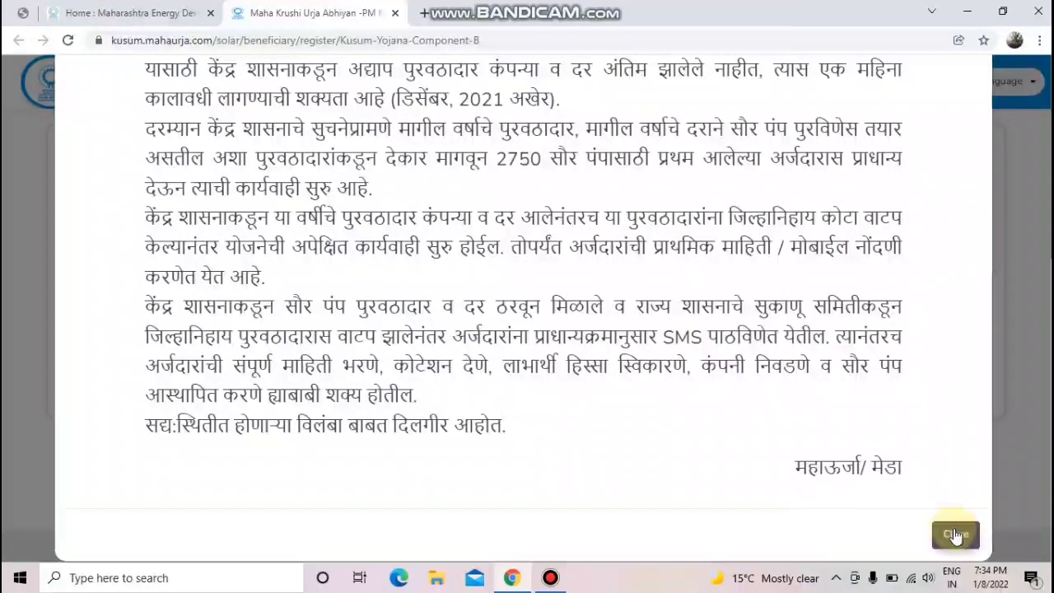
left_click(953, 534)
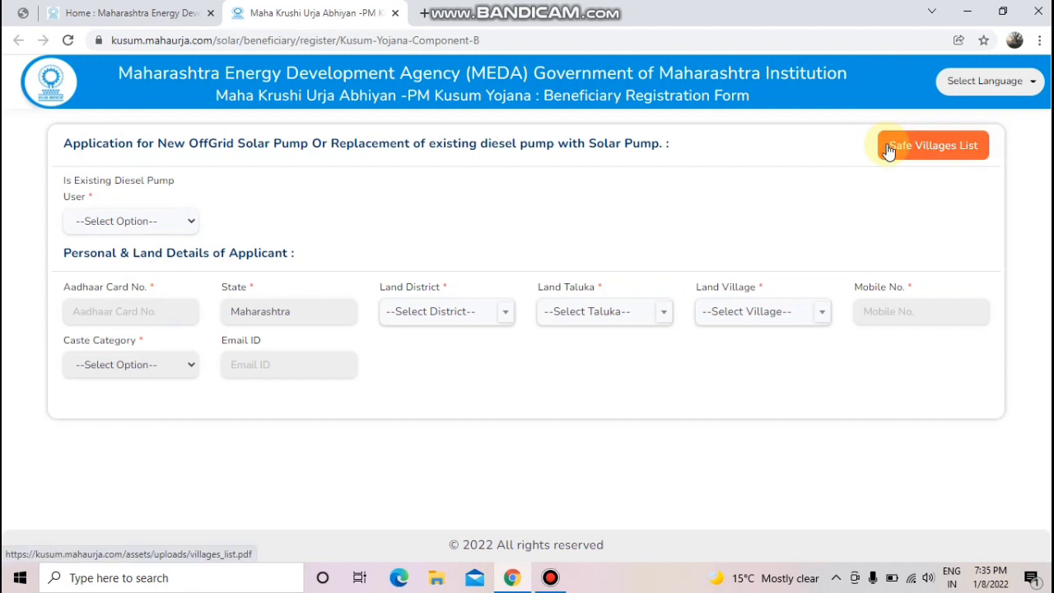
Step: Set the existing diesel pump user question to No (नाही)
left_click(158, 229)
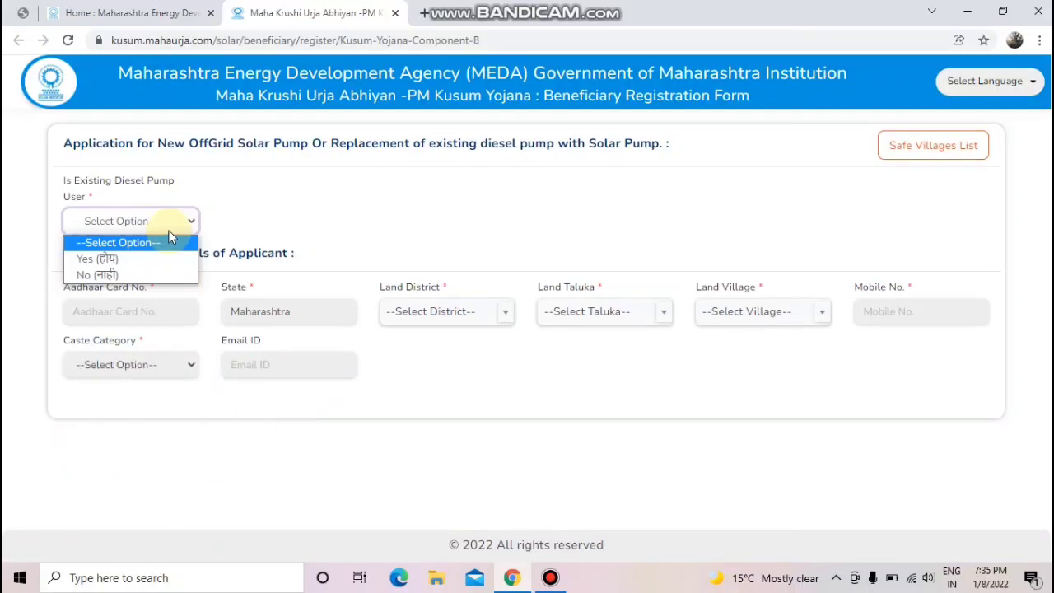
left_click(360, 216)
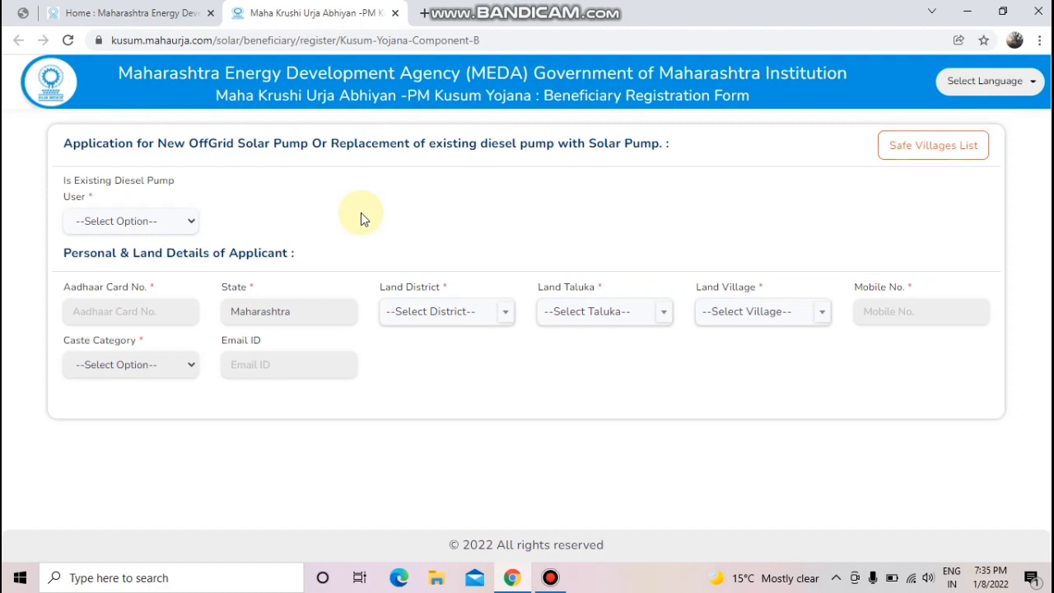
left_click(188, 222)
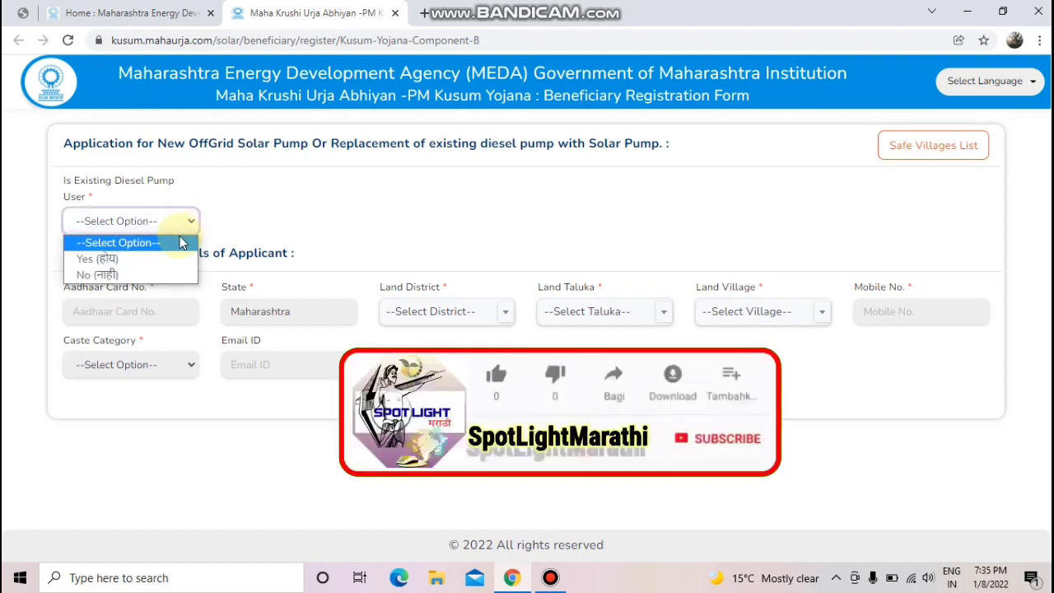
left_click(139, 275)
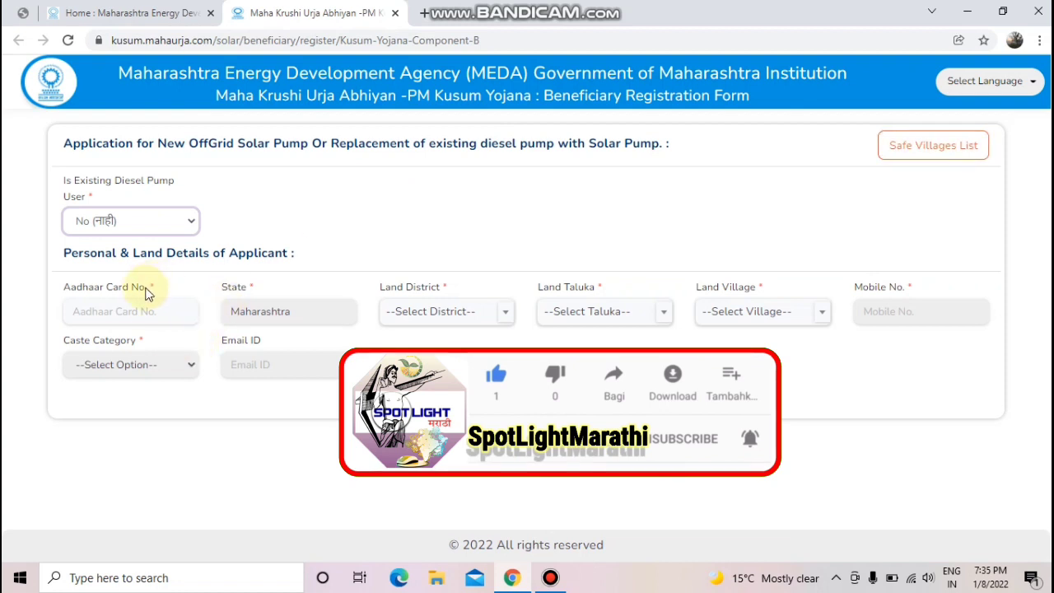
Step: Enter the applicant's 12-digit Aadhaar card number in the personal and land details
left_click(131, 307)
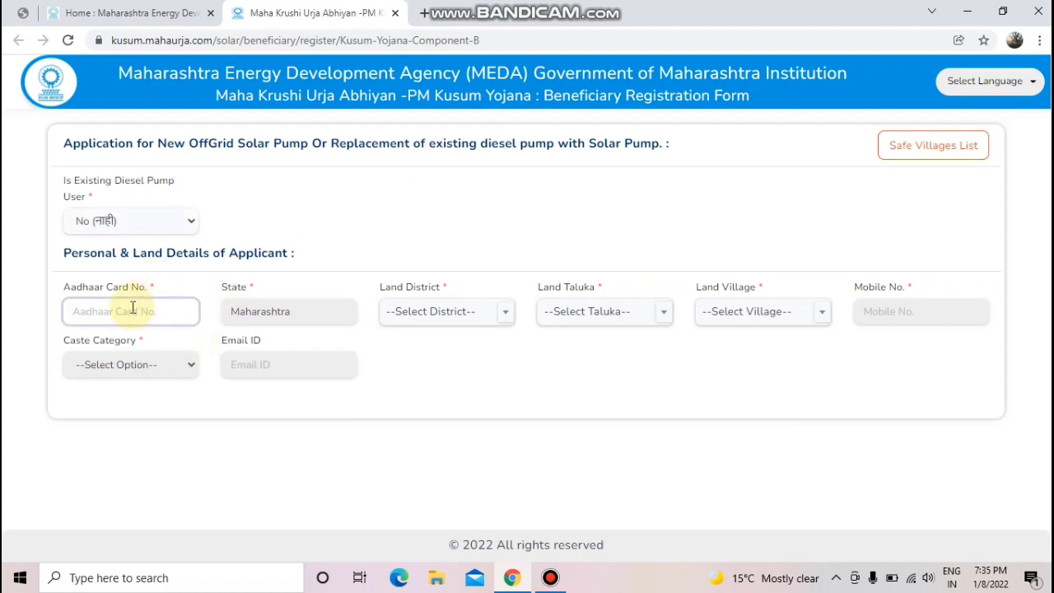
type("8")
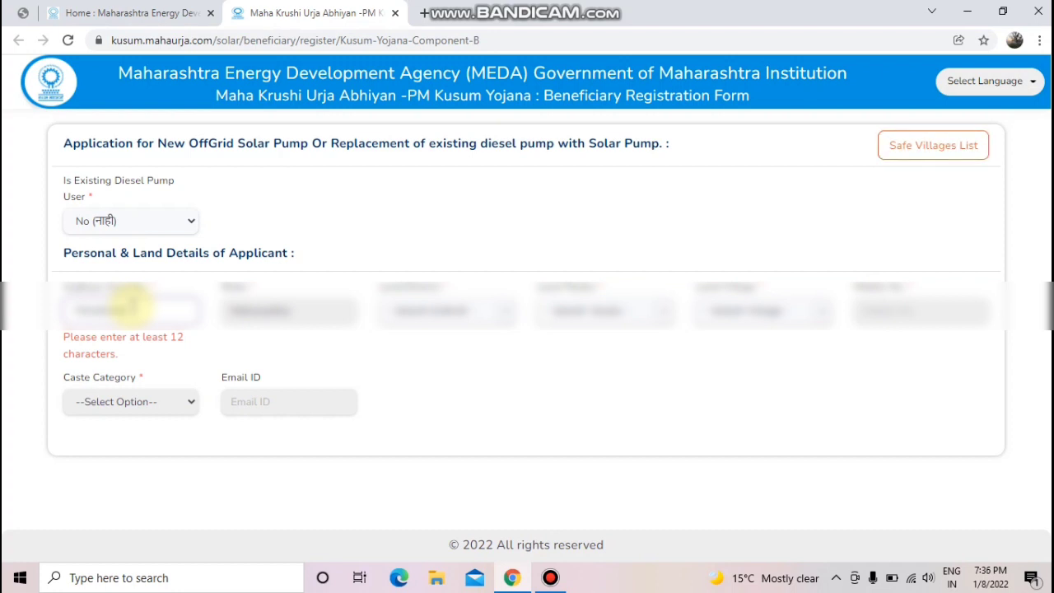
type("1")
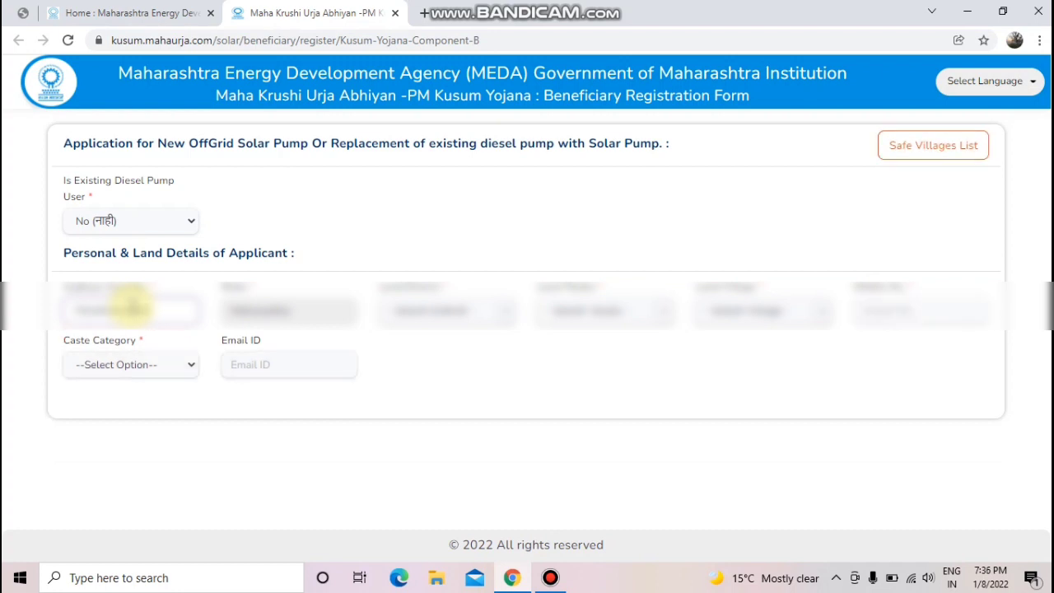
Step: Choose Gondia (गोंदीया) as the applicant's land district
left_click(443, 311)
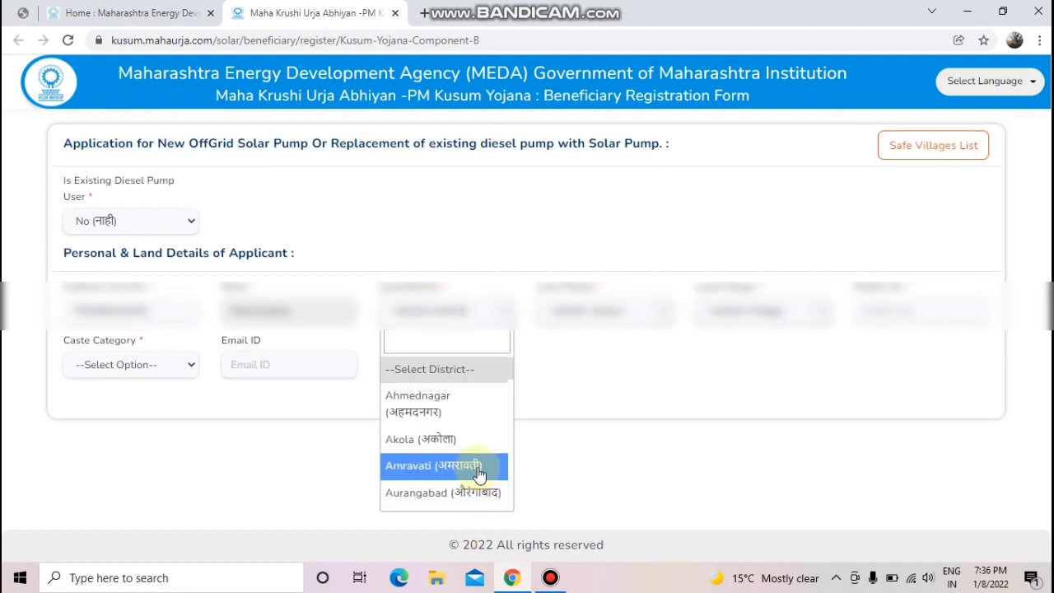
key("Down")
key("Down")
key("Down")
key("Down")
key("Down")
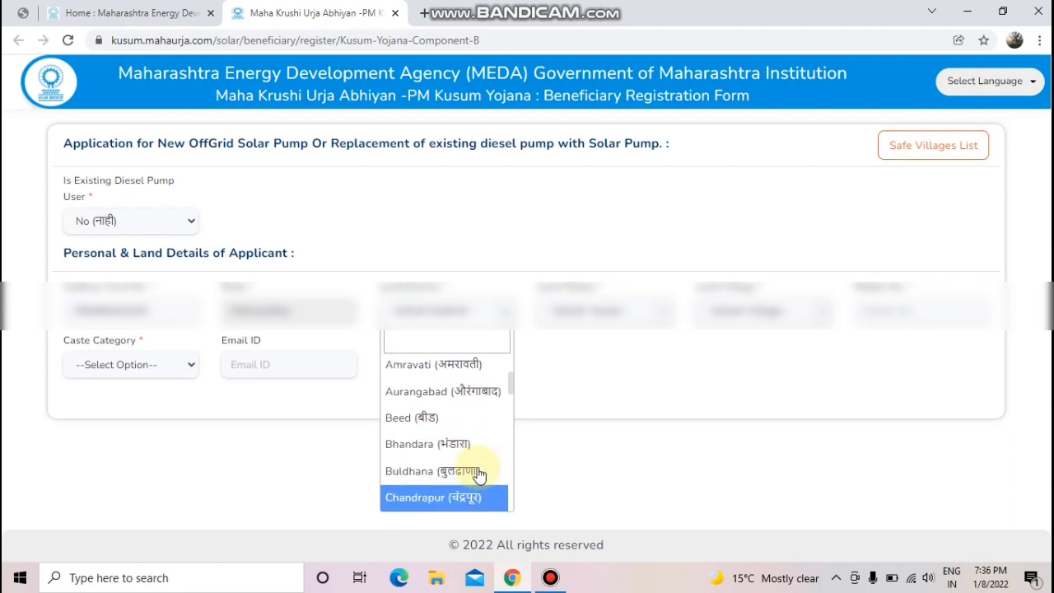
key("Down")
key("Down")
key("Down")
key("Down")
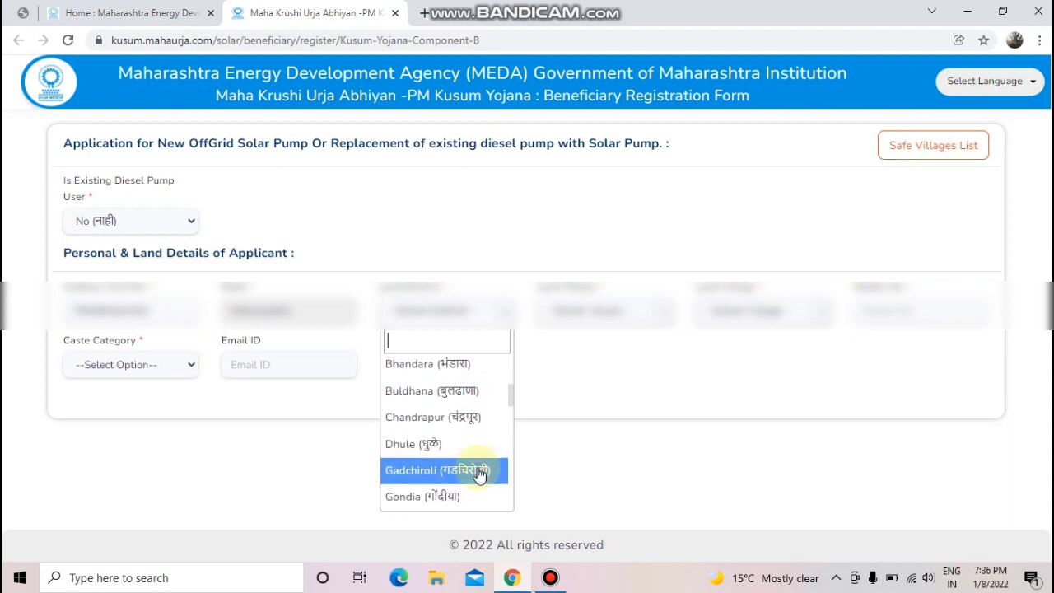
key("Down")
key("Down")
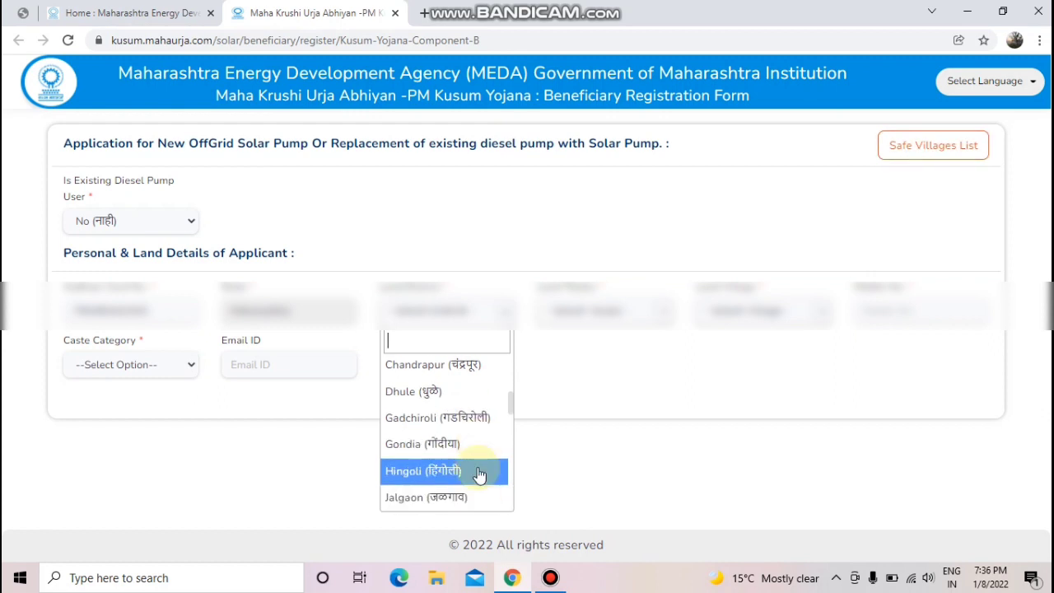
key("Down")
key("Down")
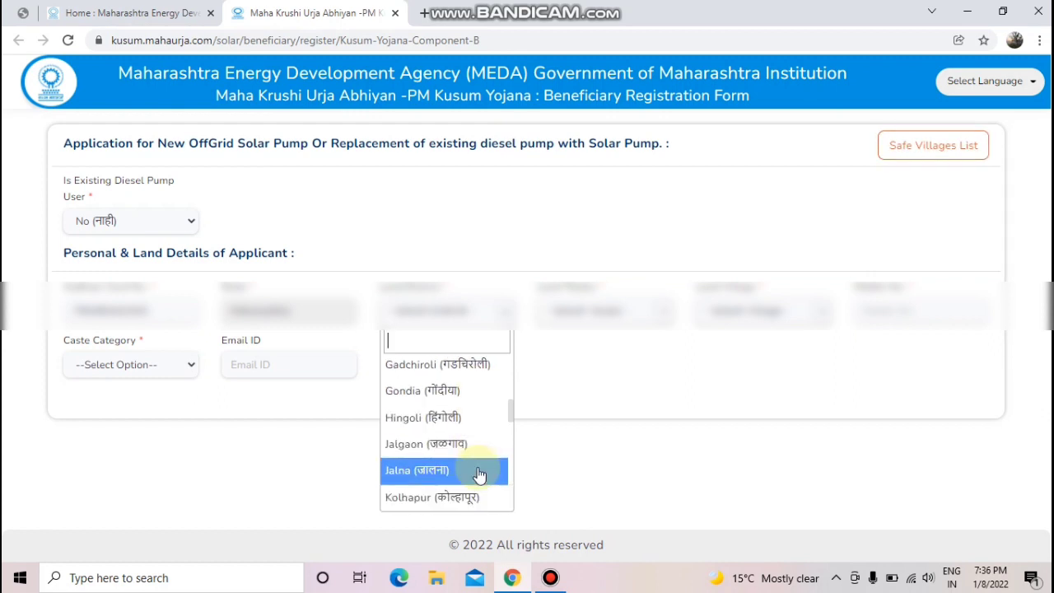
key("Down")
key("Down")
key("Down")
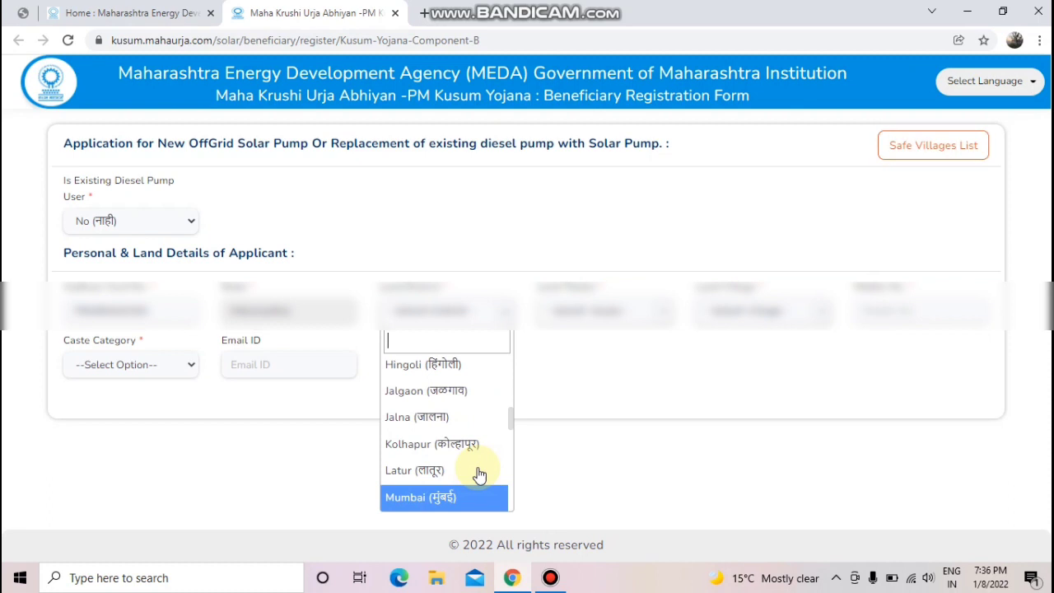
key("Down")
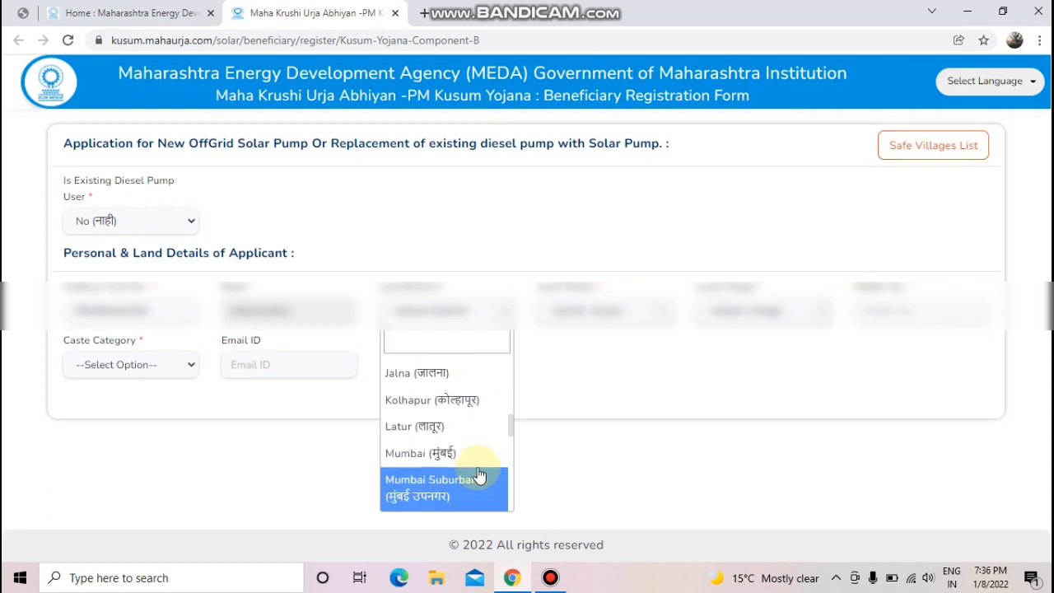
key("Down")
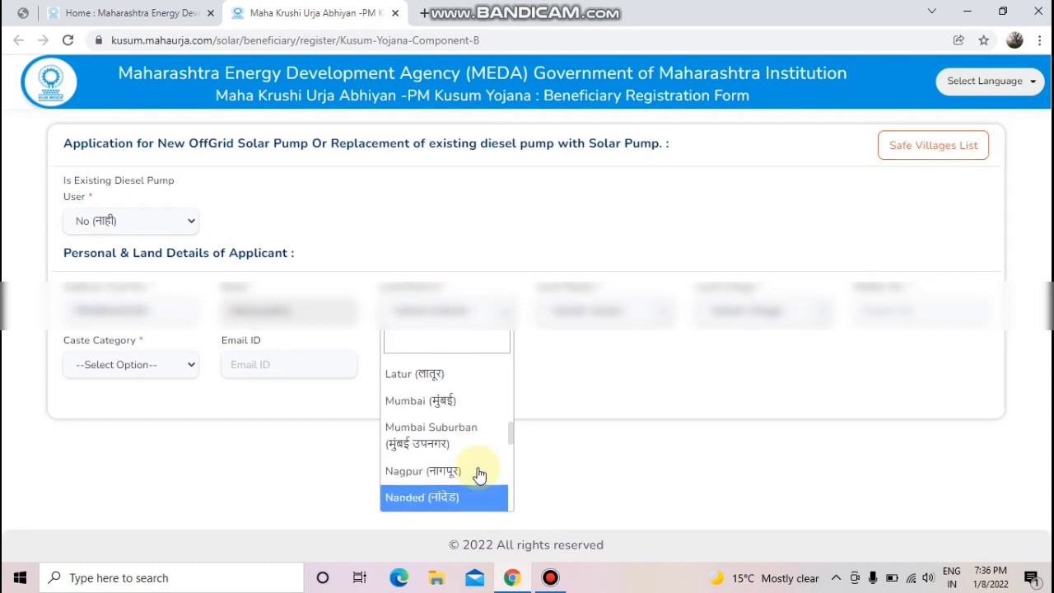
key("Down")
key("Down")
key("Down")
key("Down")
key("Down")
key("Down")
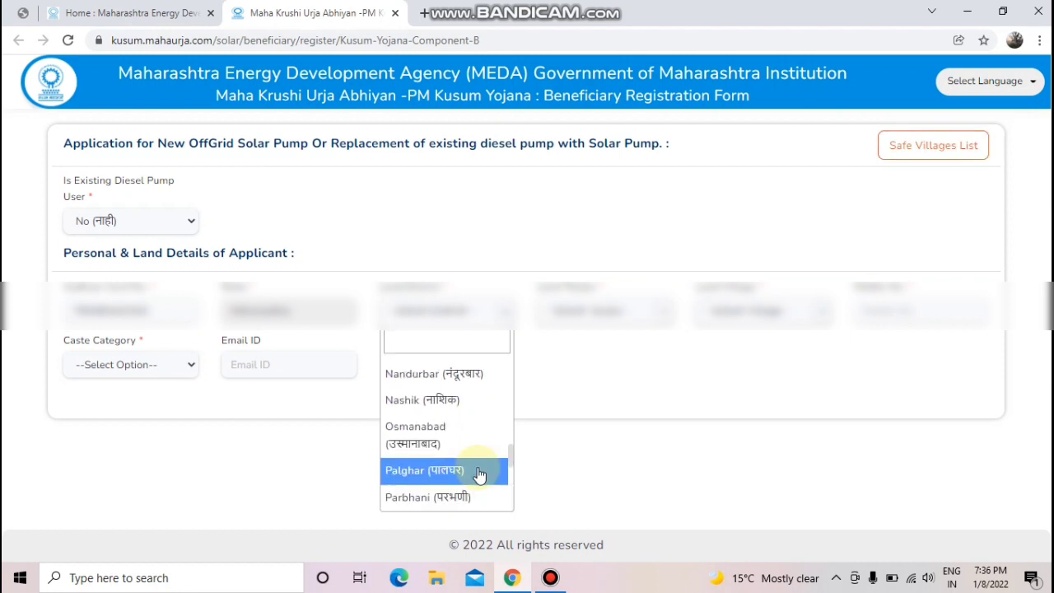
scroll(479, 476, "down", 4)
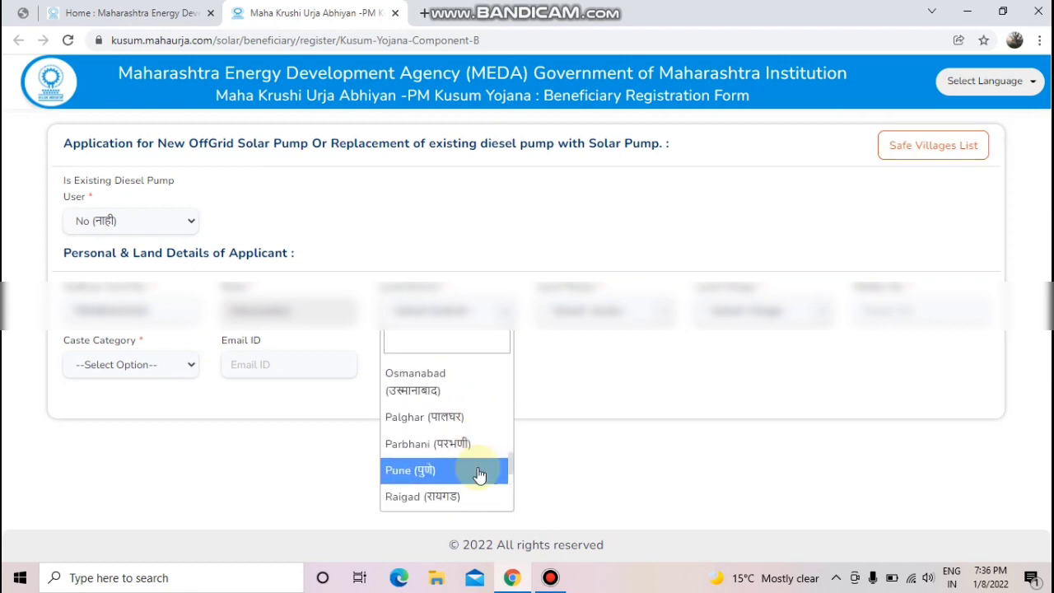
scroll(479, 475, "down", 2)
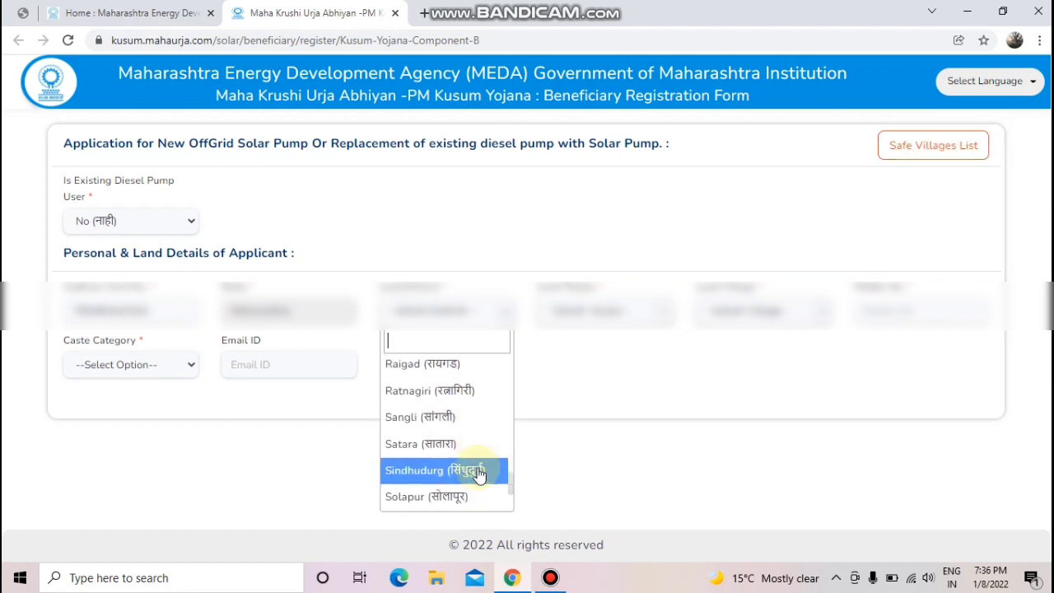
scroll(480, 475, "up", 3)
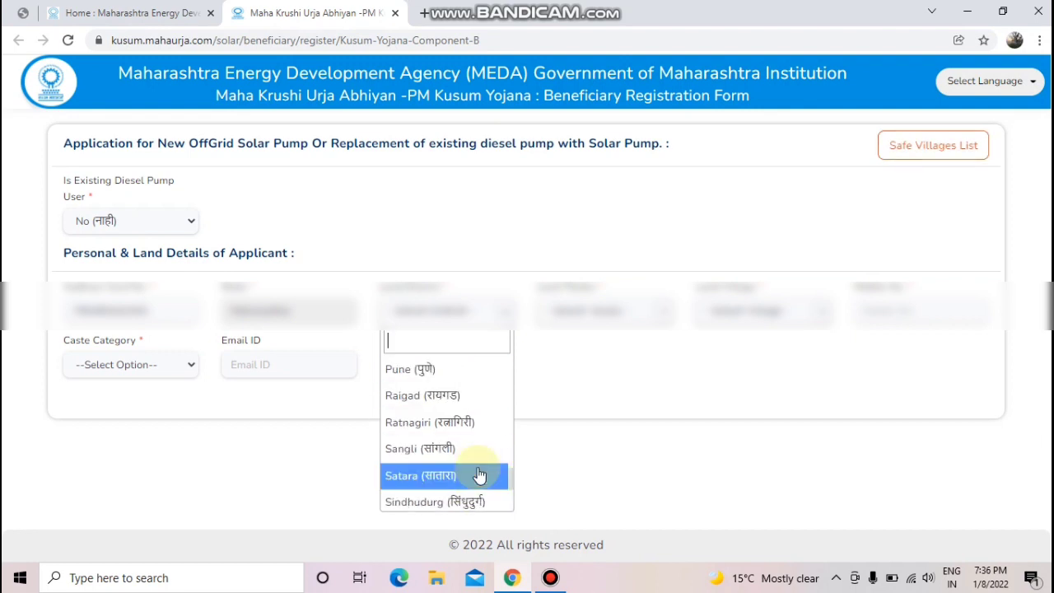
scroll(480, 475, "down", 2)
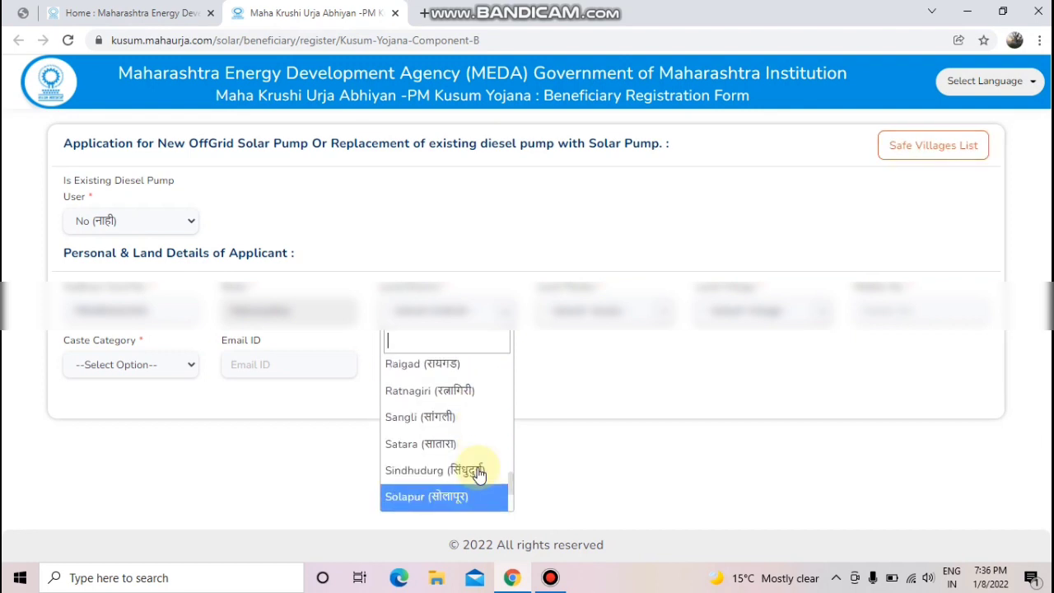
scroll(479, 475, "down", 4)
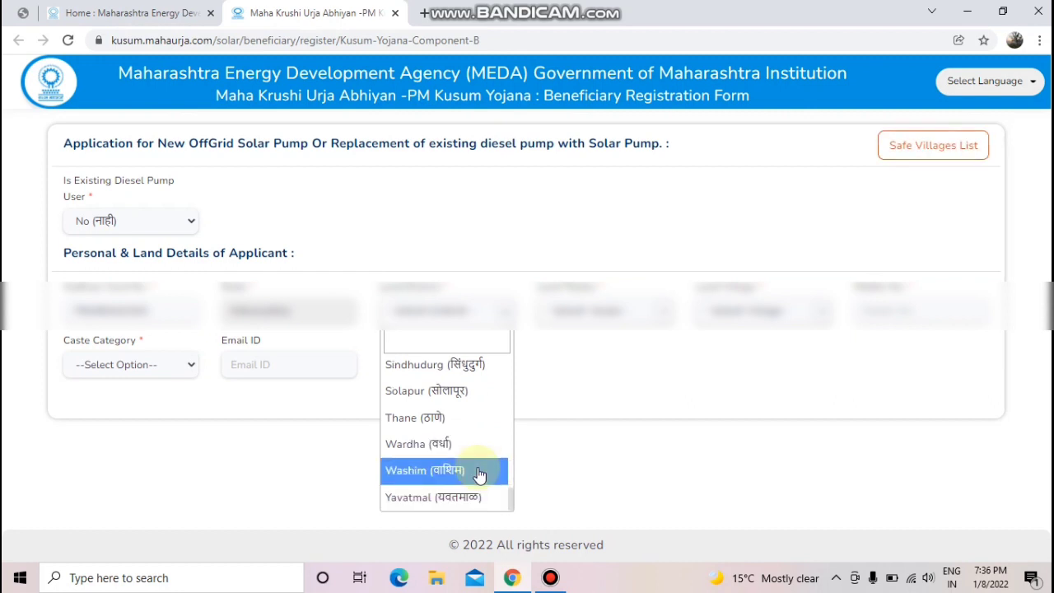
scroll(479, 475, "up", 2)
scroll(479, 475, "up", 4)
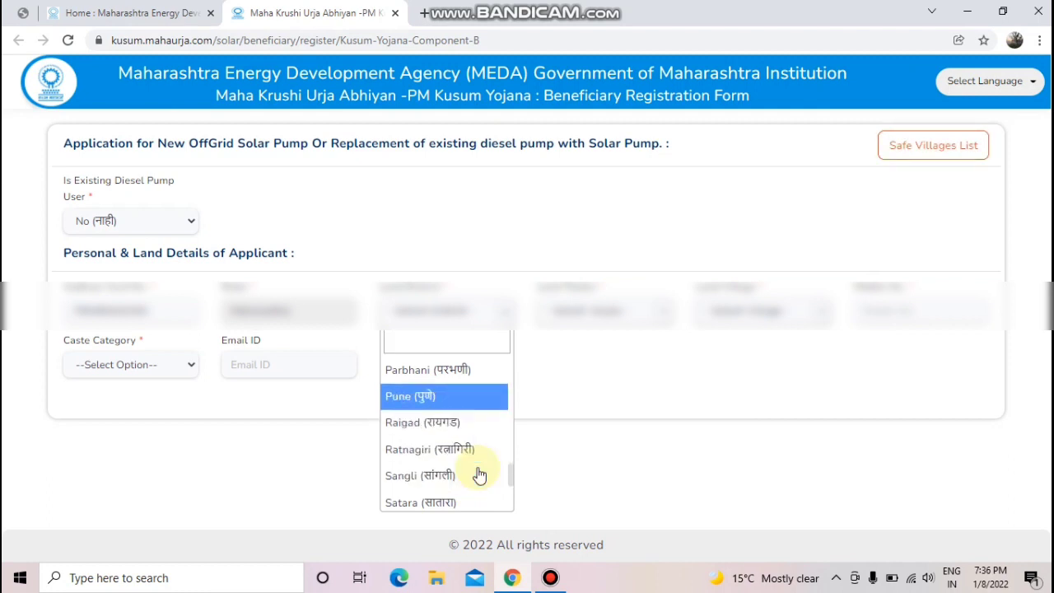
scroll(480, 475, "up", 3)
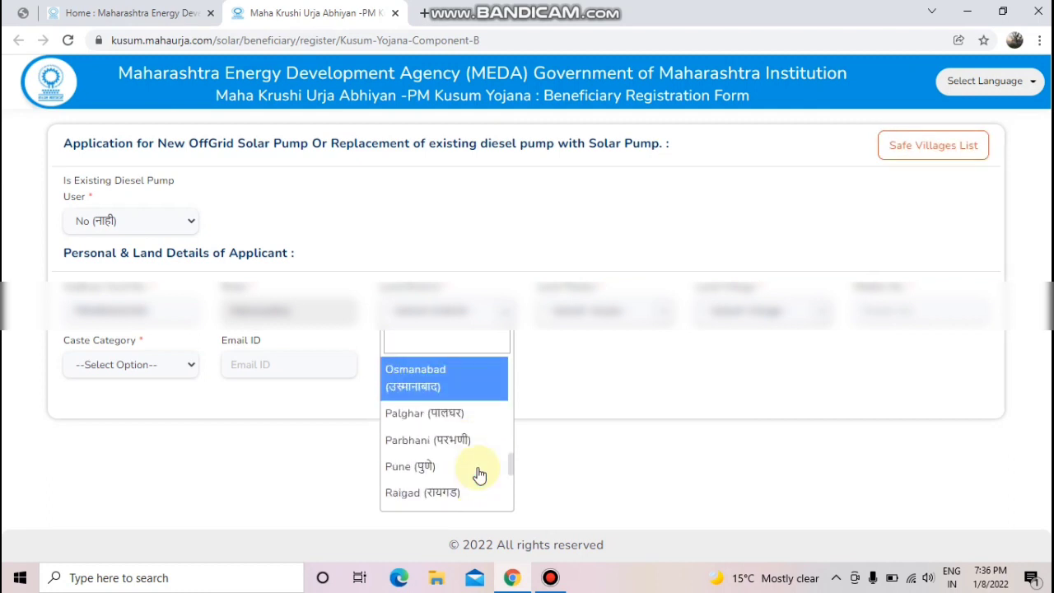
scroll(480, 475, "up", 1)
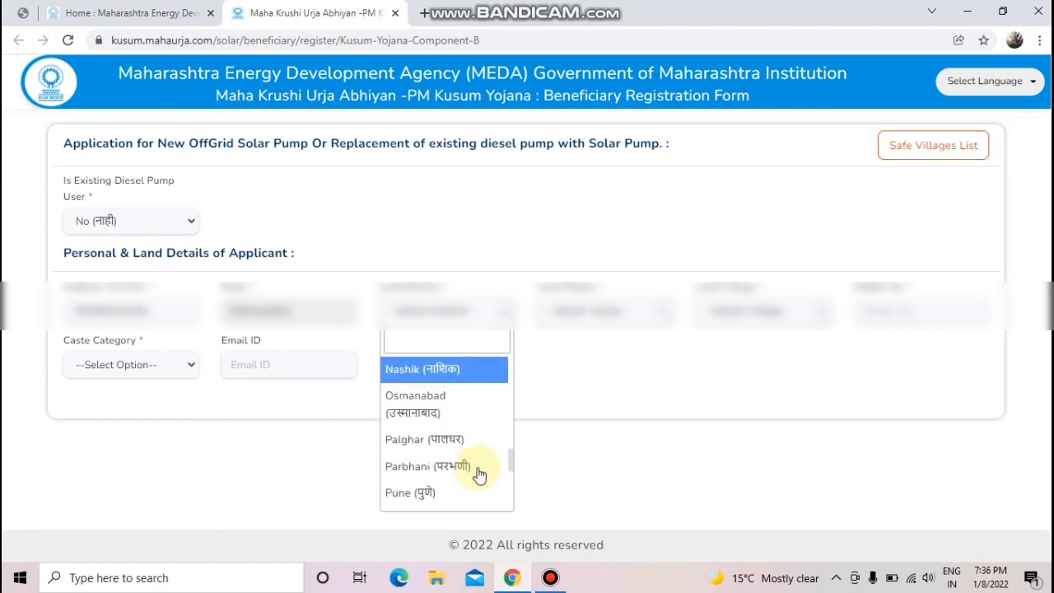
scroll(480, 475, "up", 2)
scroll(479, 475, "up", 3)
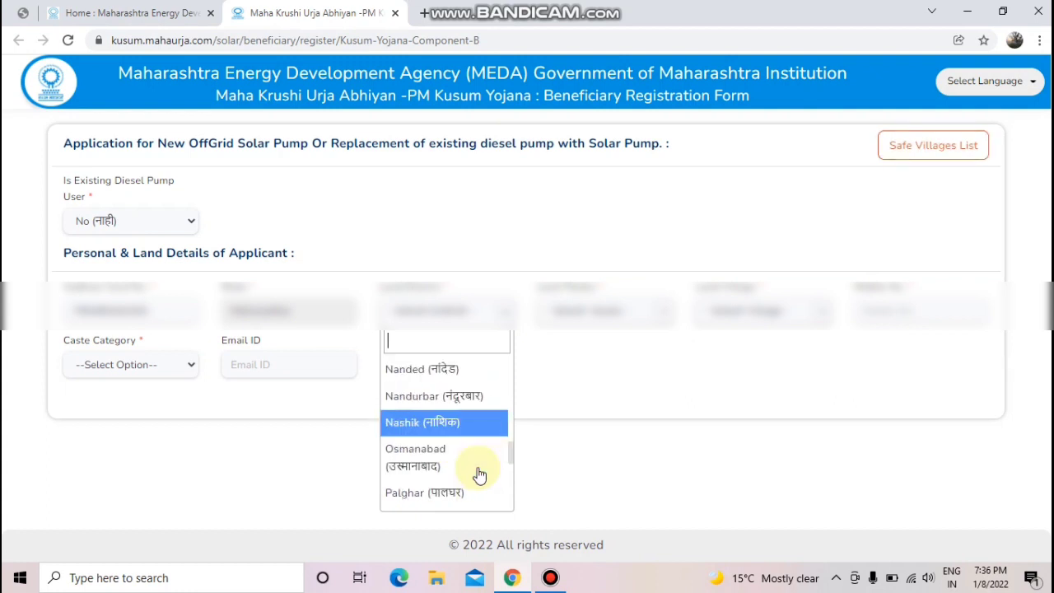
scroll(479, 475, "up", 3)
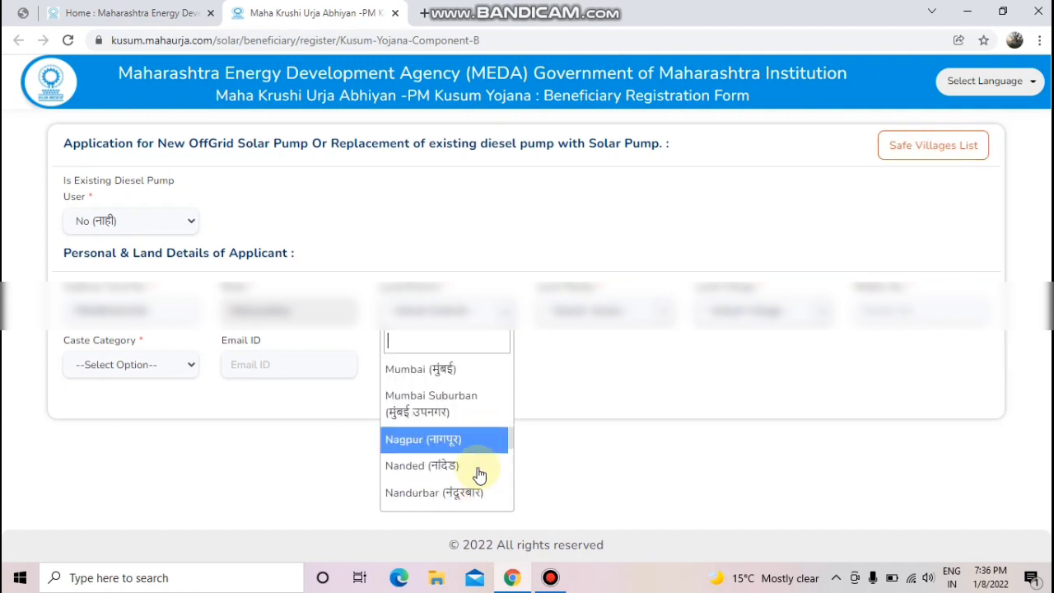
scroll(479, 475, "up", 2)
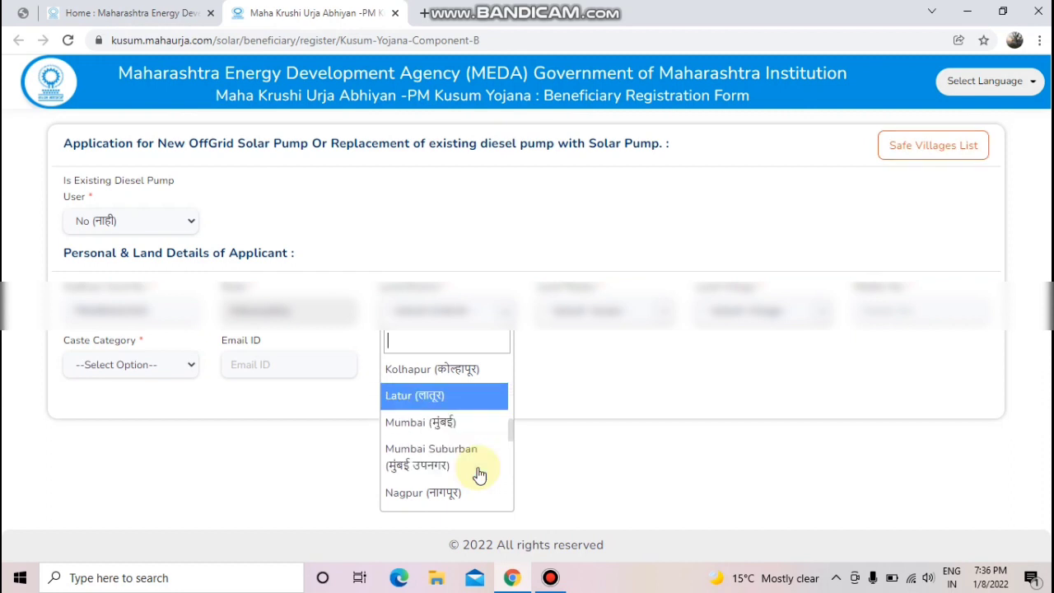
scroll(479, 475, "up", 2)
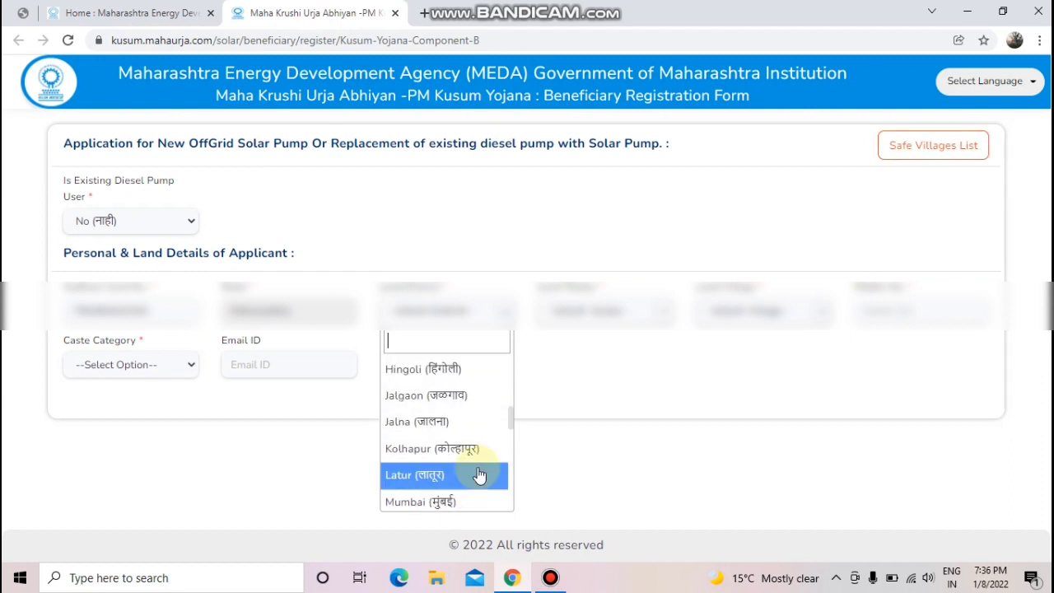
key("Up")
key("Up")
key("Up")
key("Up")
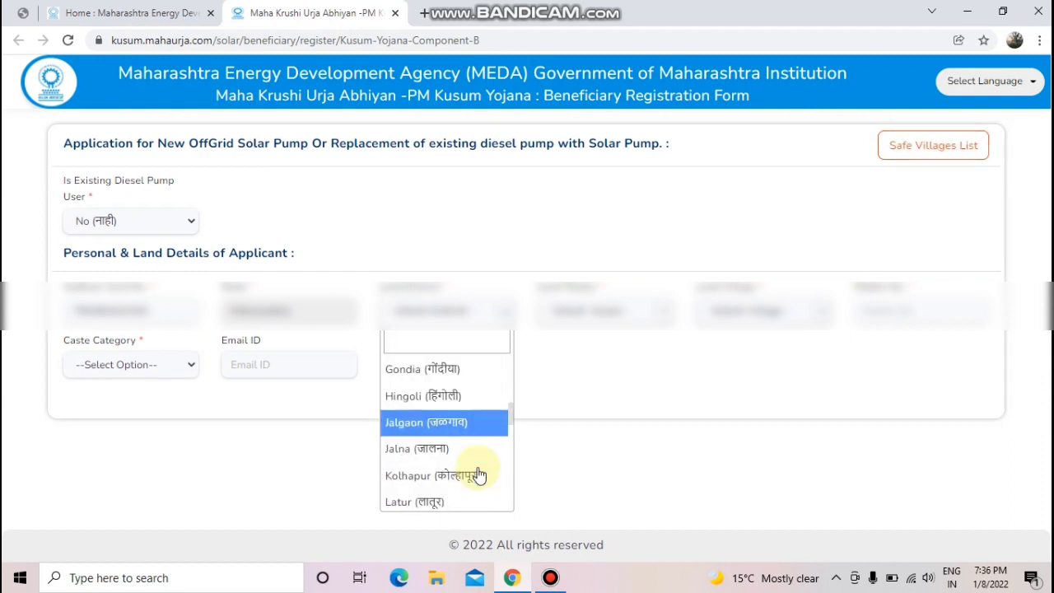
left_click(434, 386)
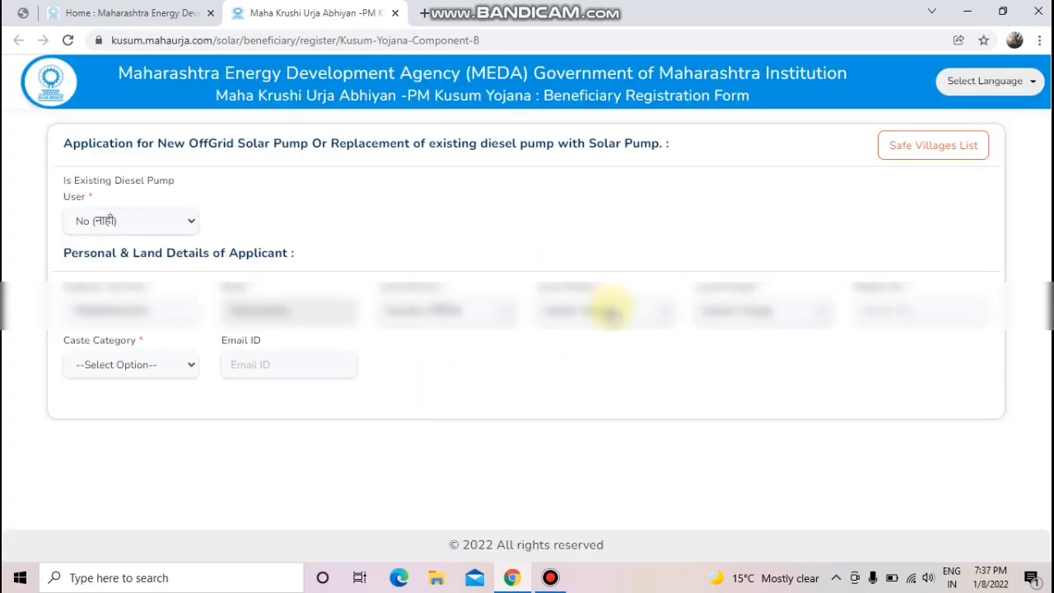
Step: Choose Amgaon as the land taluka and Amgaon bk. (ct) as the land village
left_click(608, 312)
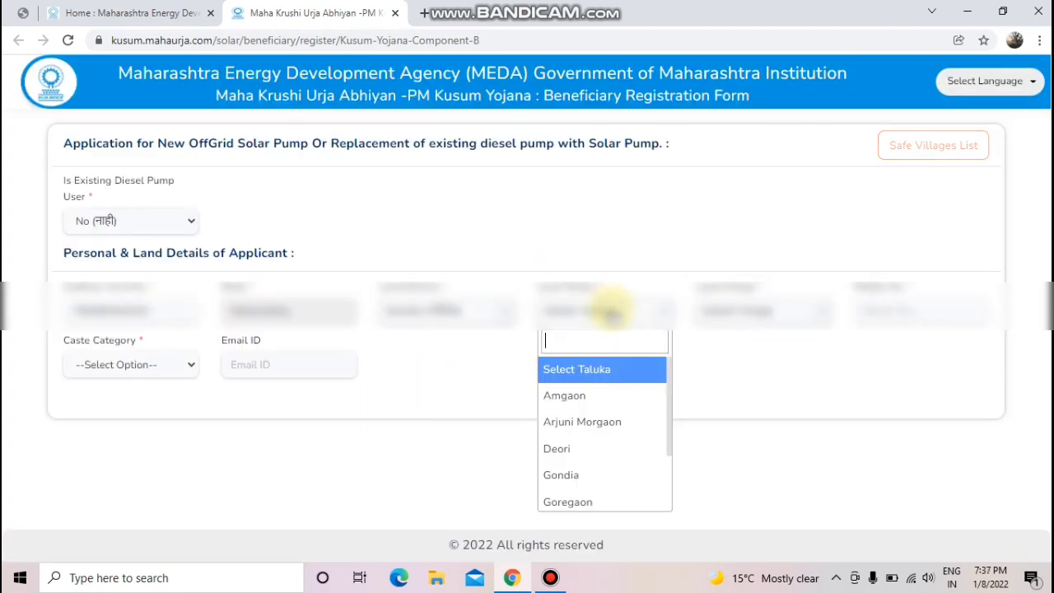
left_click(600, 404)
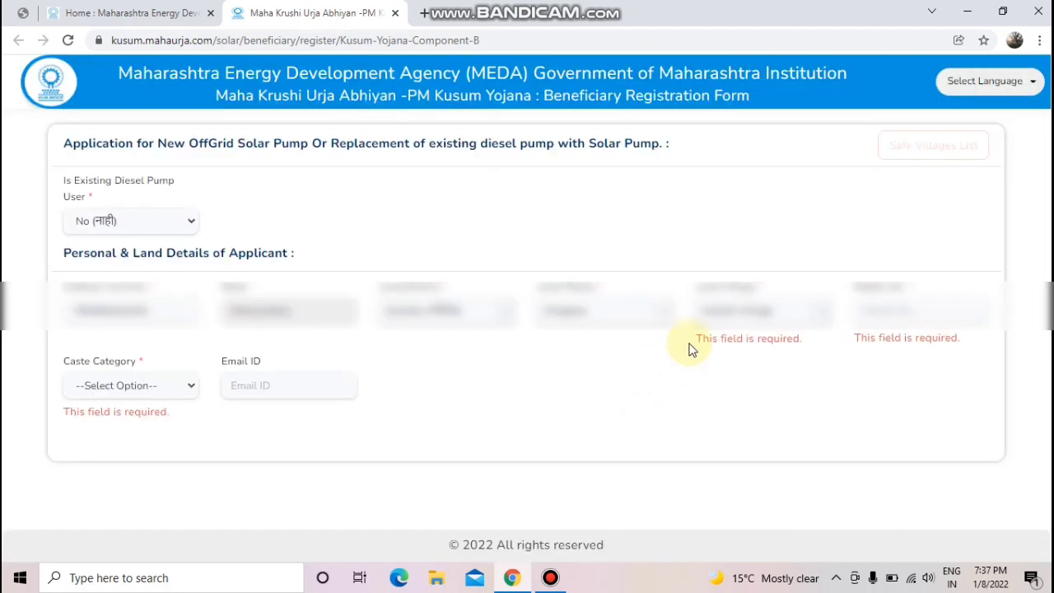
left_click(741, 309)
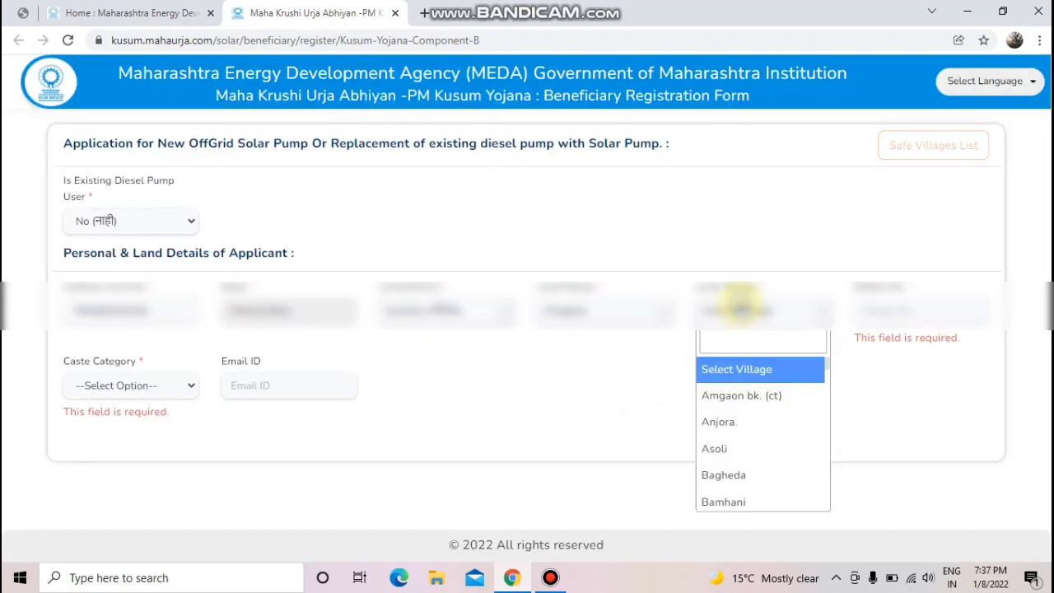
left_click(756, 399)
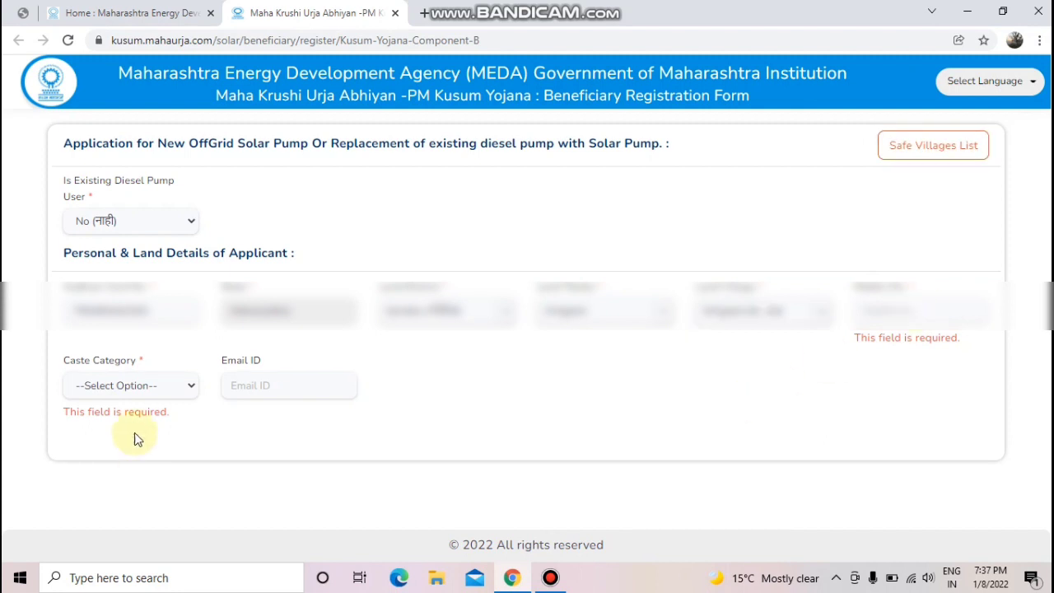
Step: Set the caste category to Open (खुला वर्ग) and enter the applicant's 10-digit mobile number
left_click(158, 392)
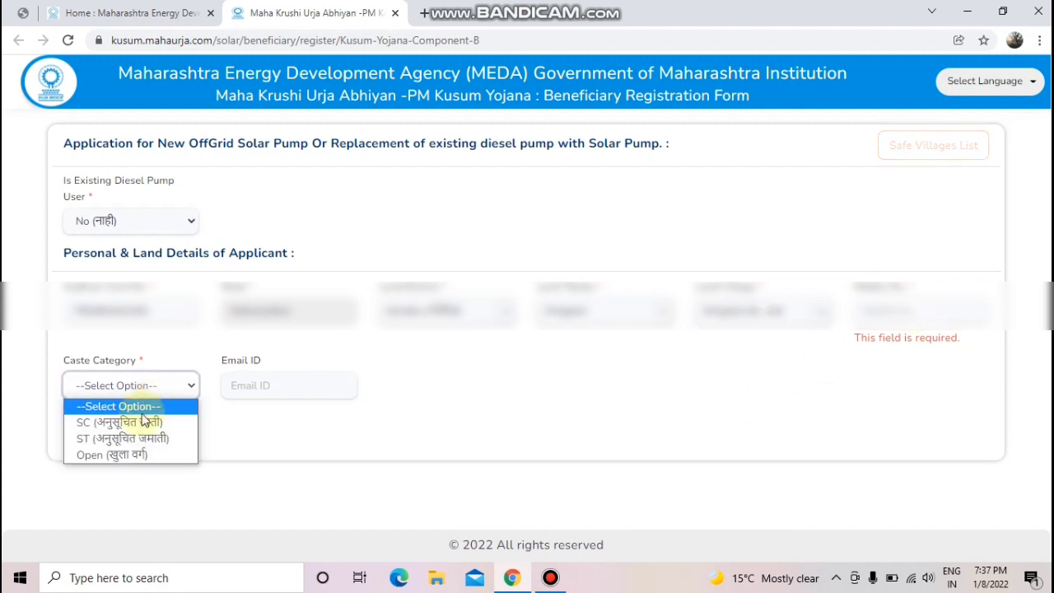
left_click(135, 453)
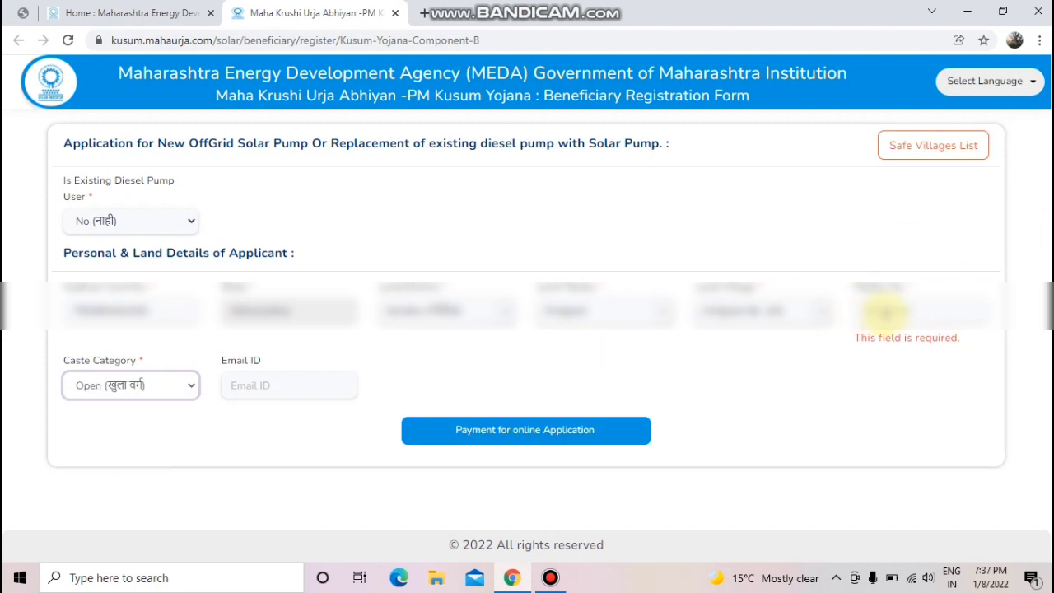
left_click(882, 312)
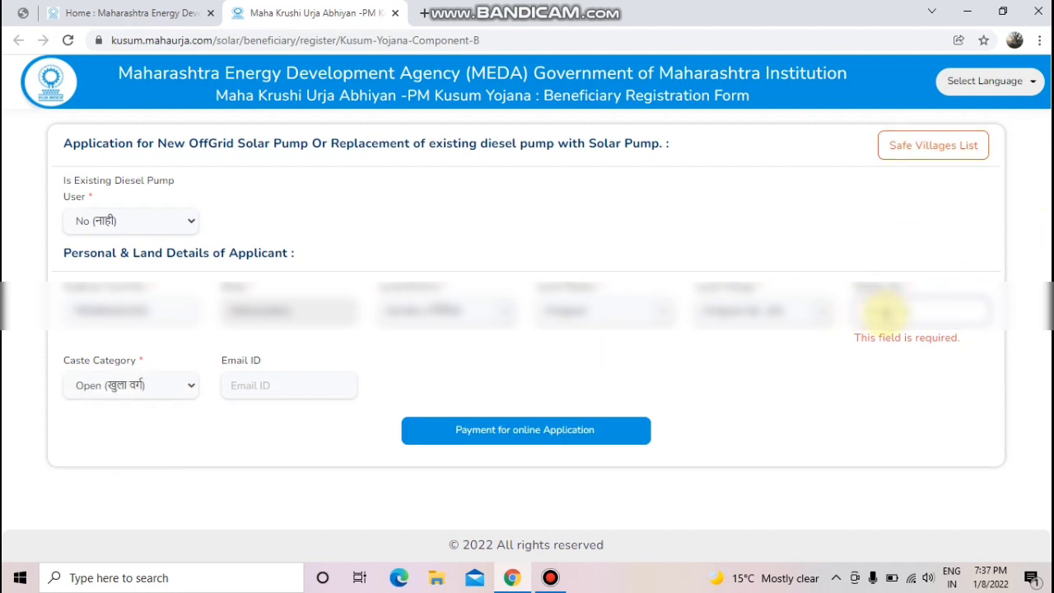
type("98")
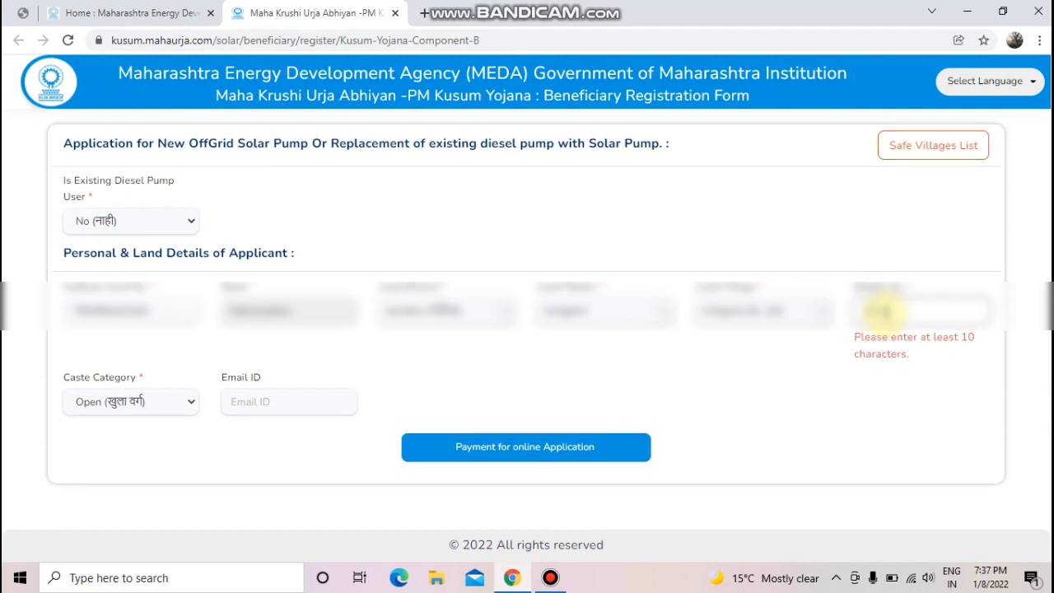
type("10")
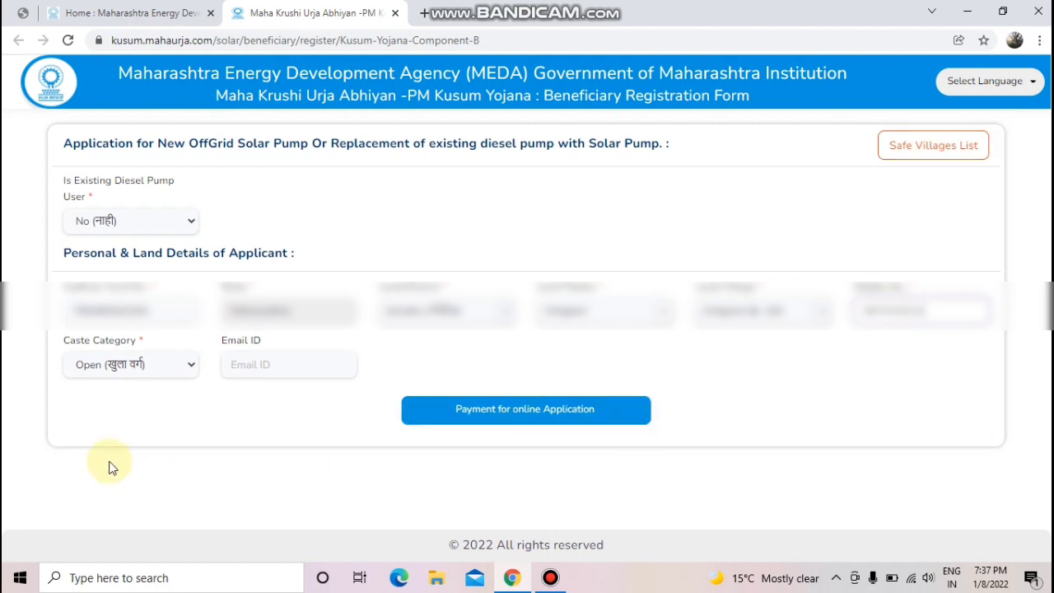
Step: Start the online application payment, pass the pump details and payment details, and continue to the payment gateway
left_click(471, 416)
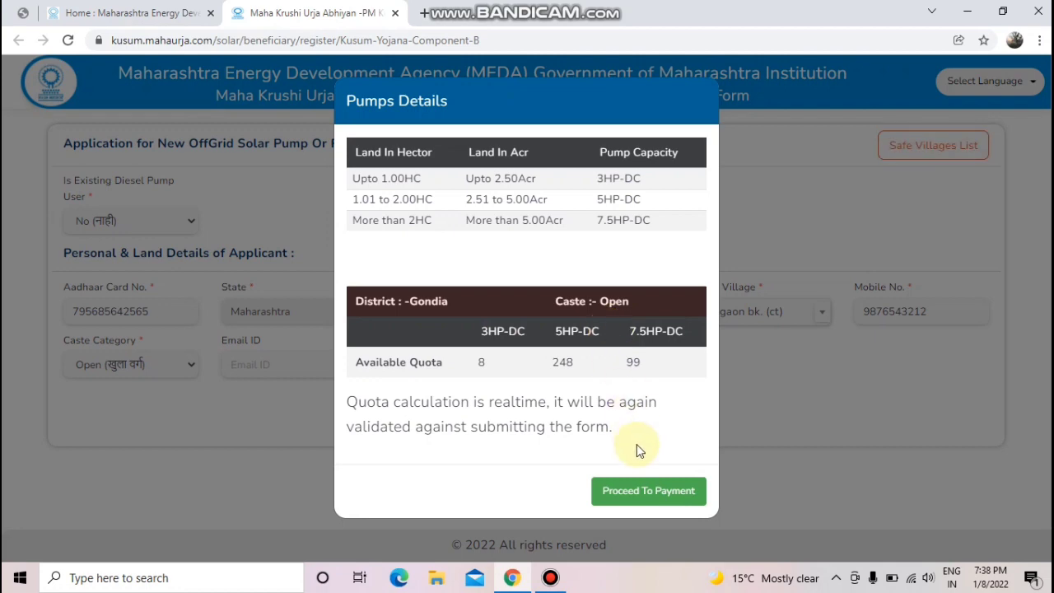
left_click(634, 491)
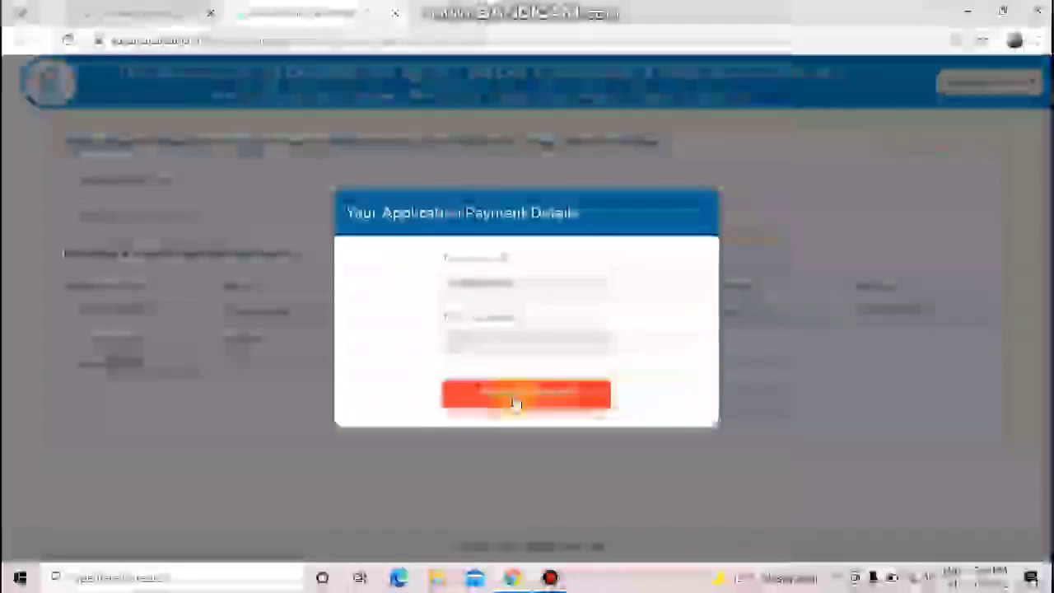
left_click(515, 395)
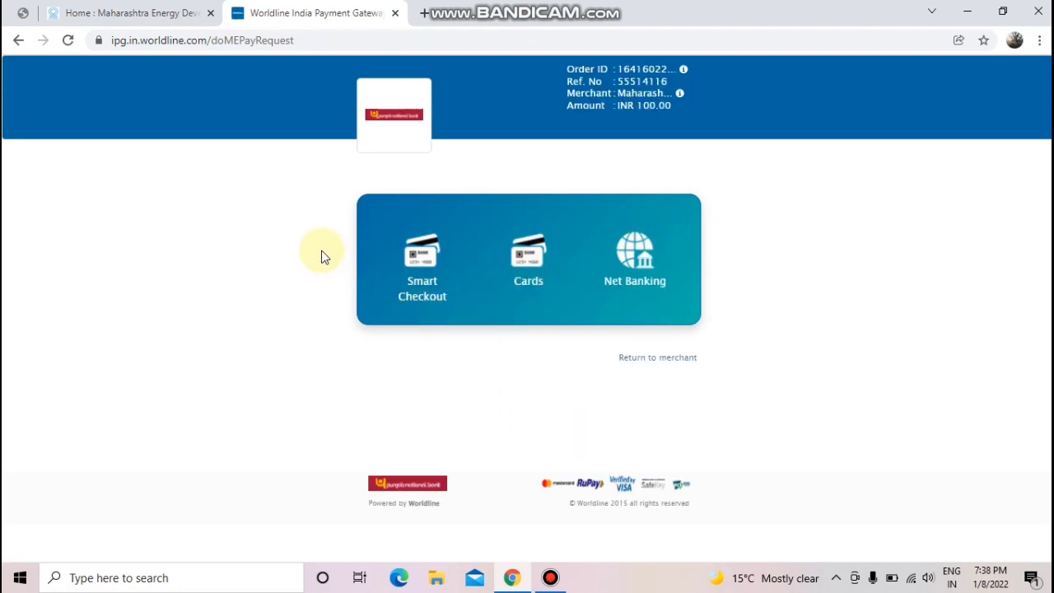
Step: Open the Kusum Yojana registration form again from the MEDA home page and dismiss the scheme status notice
left_click(101, 7)
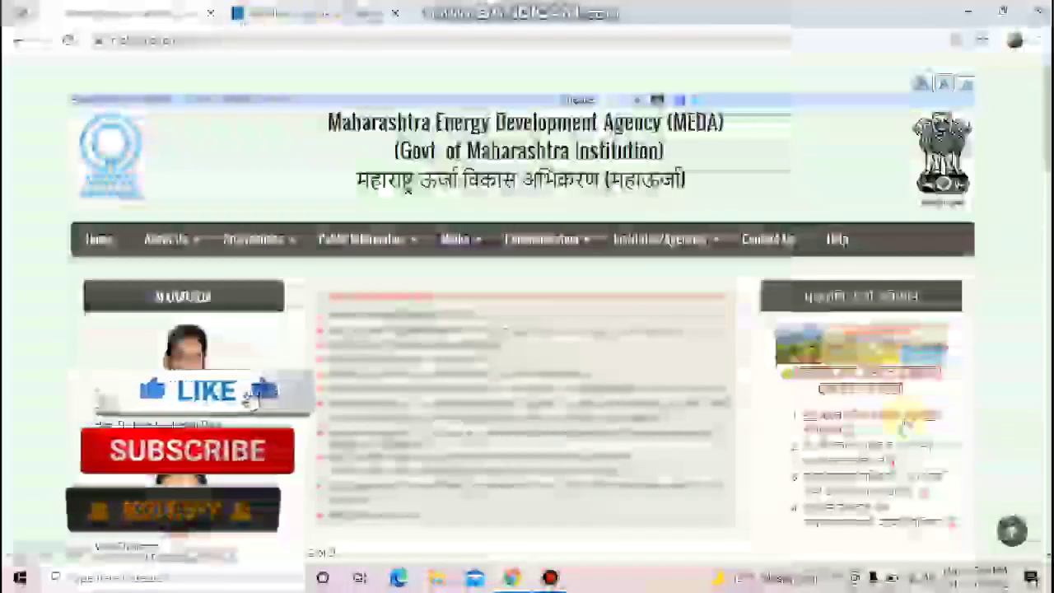
left_click(874, 383)
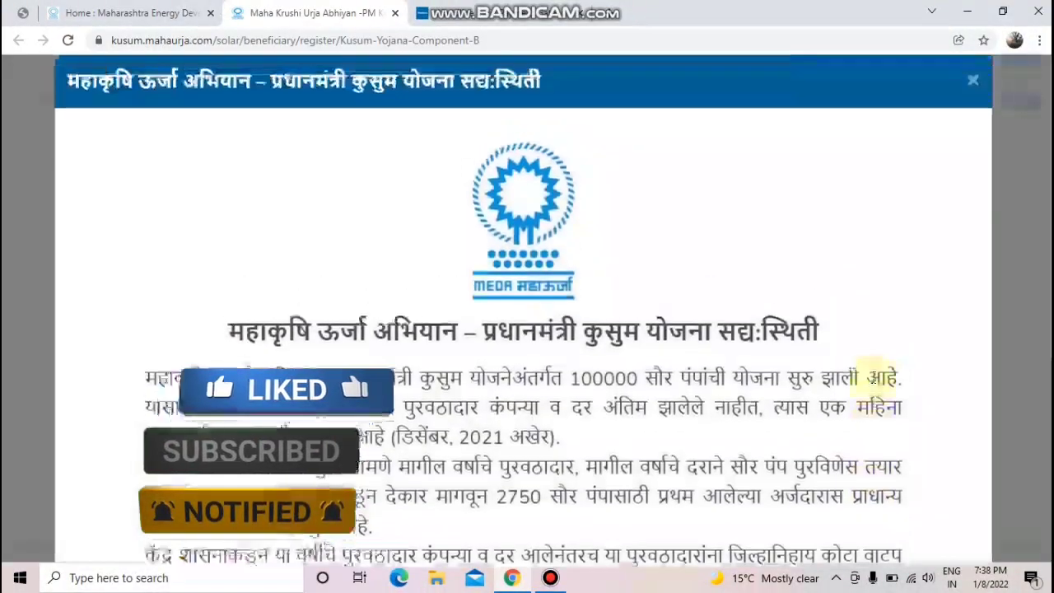
left_click(968, 82)
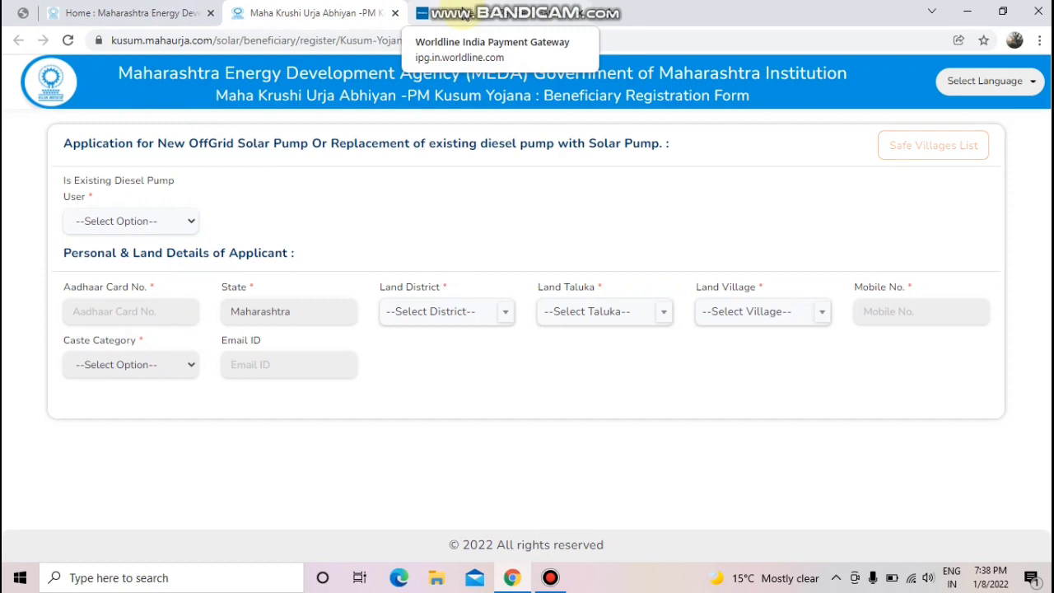
Step: Go back from the Worldline payment gateway to the registration form and dismiss the scheme status notice after scrolling to its end
left_click(463, 15)
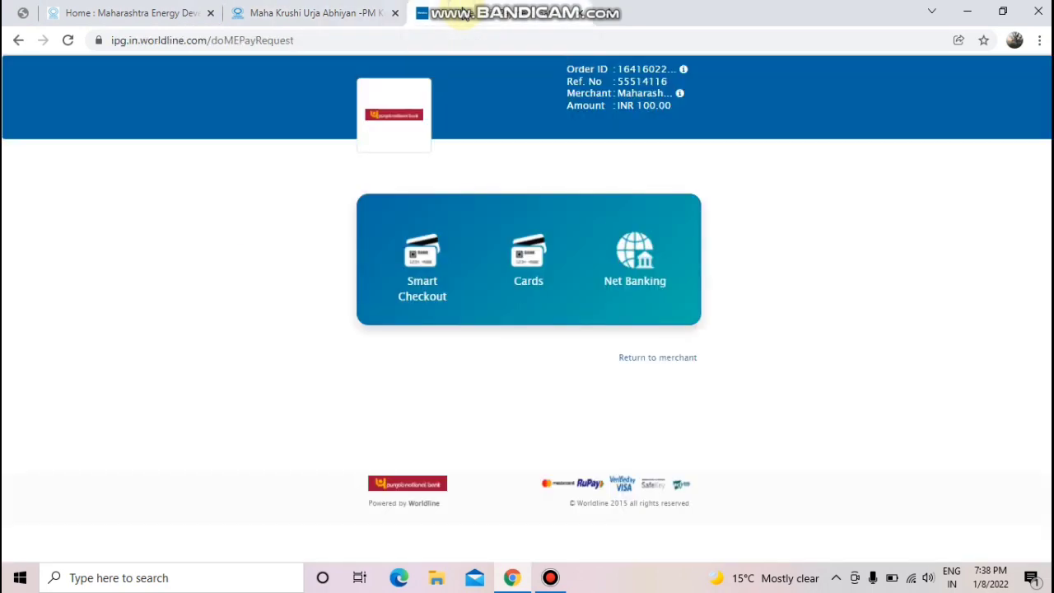
left_click(13, 40)
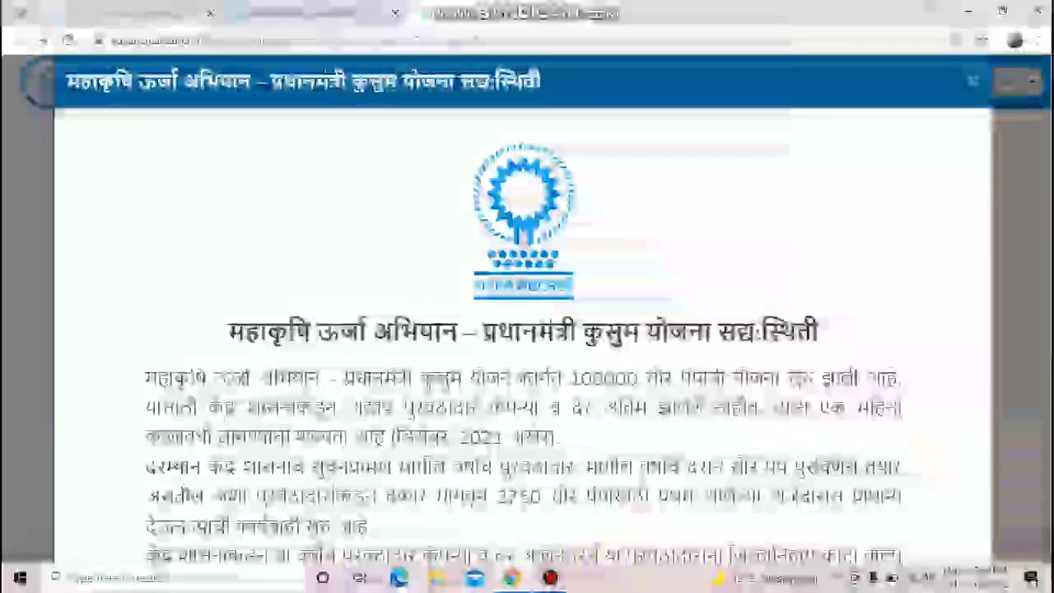
scroll(587, 543, "down", 4)
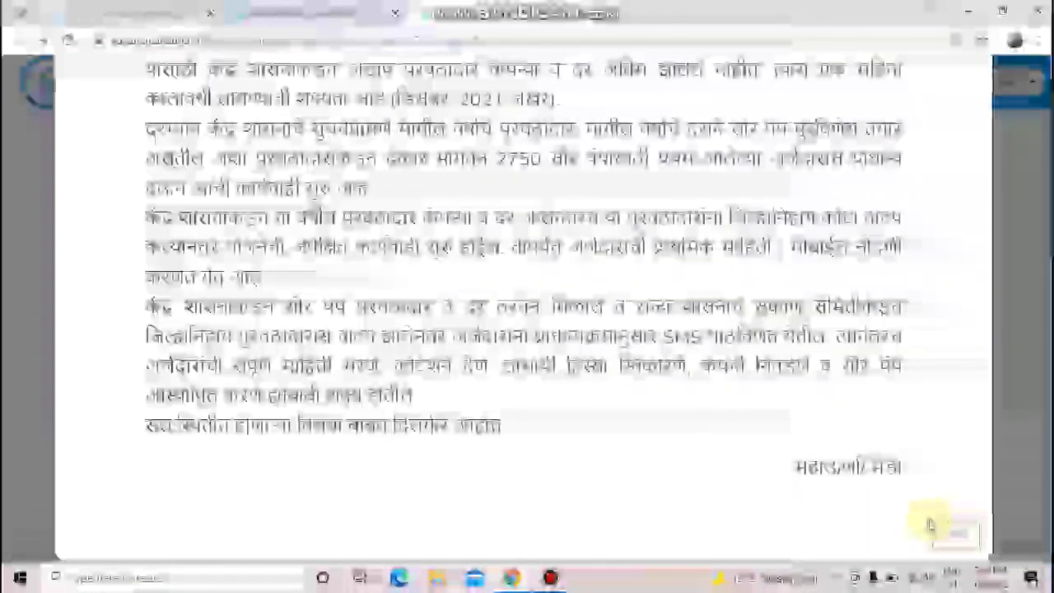
left_click(953, 537)
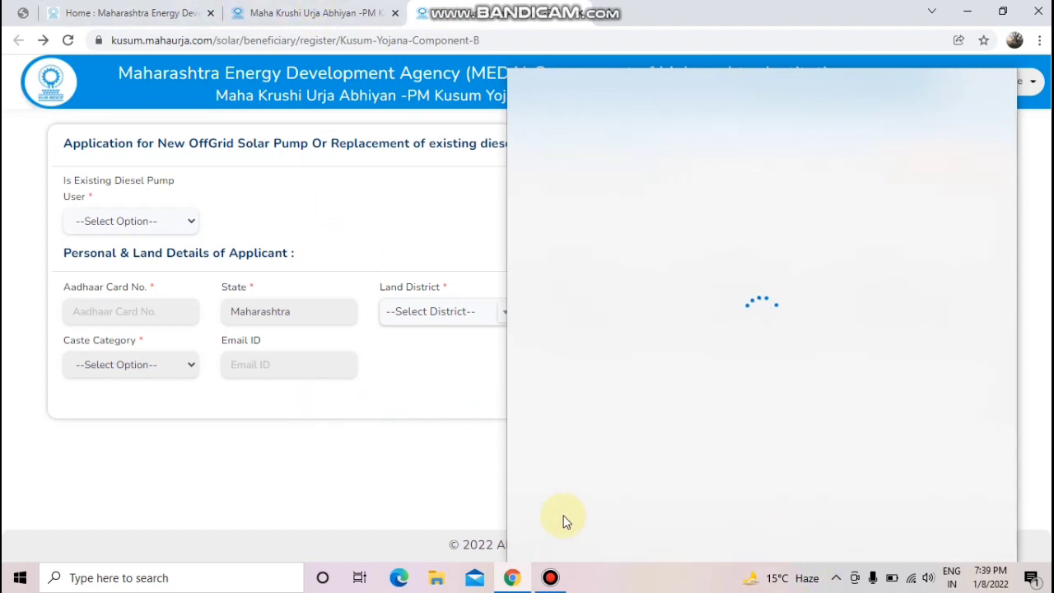
left_click(551, 578)
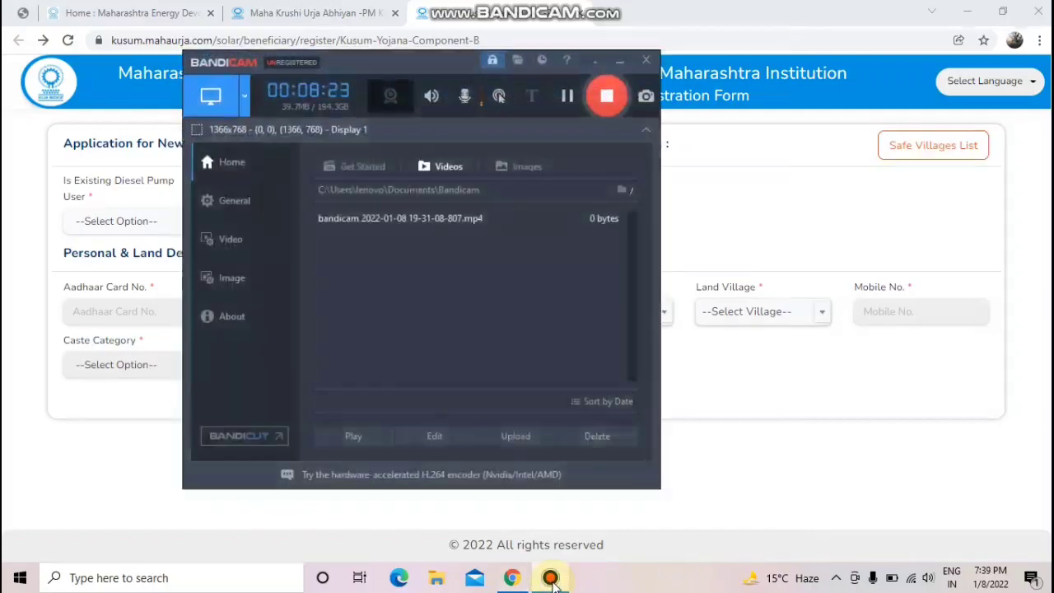
left_click(567, 95)
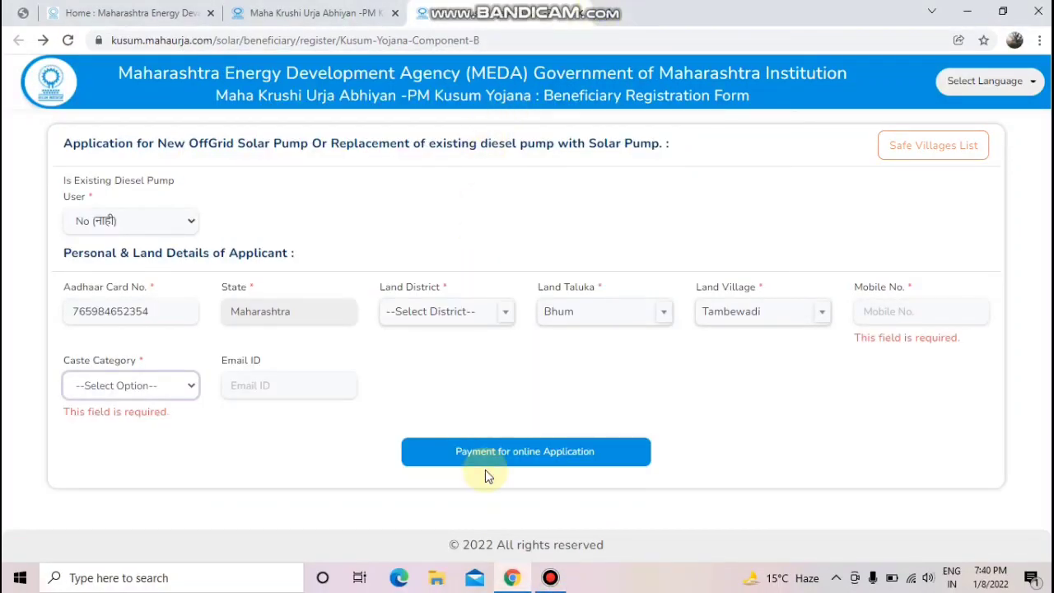
left_click(550, 578)
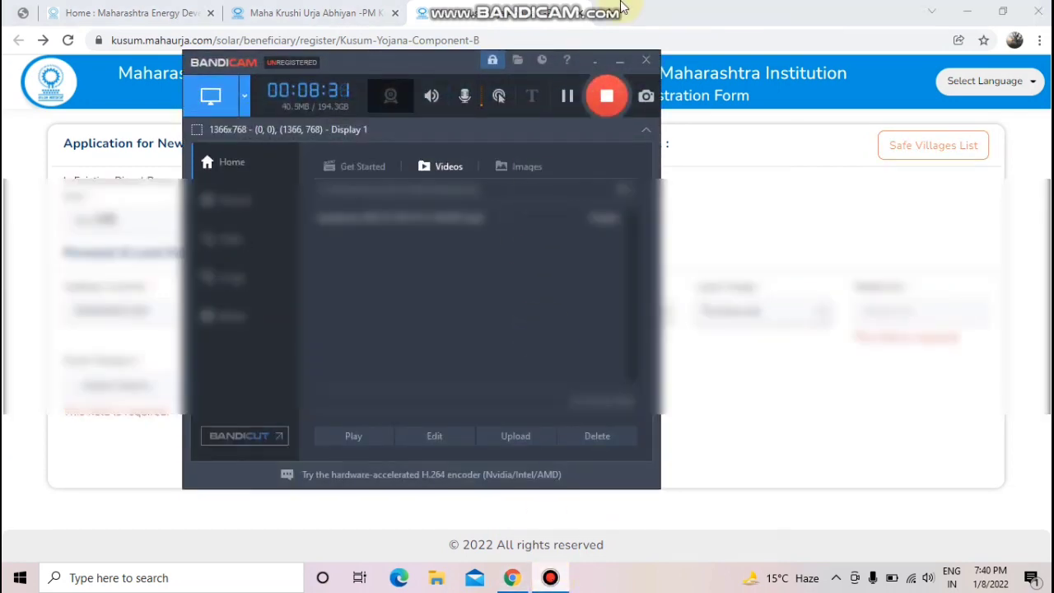
left_click(620, 66)
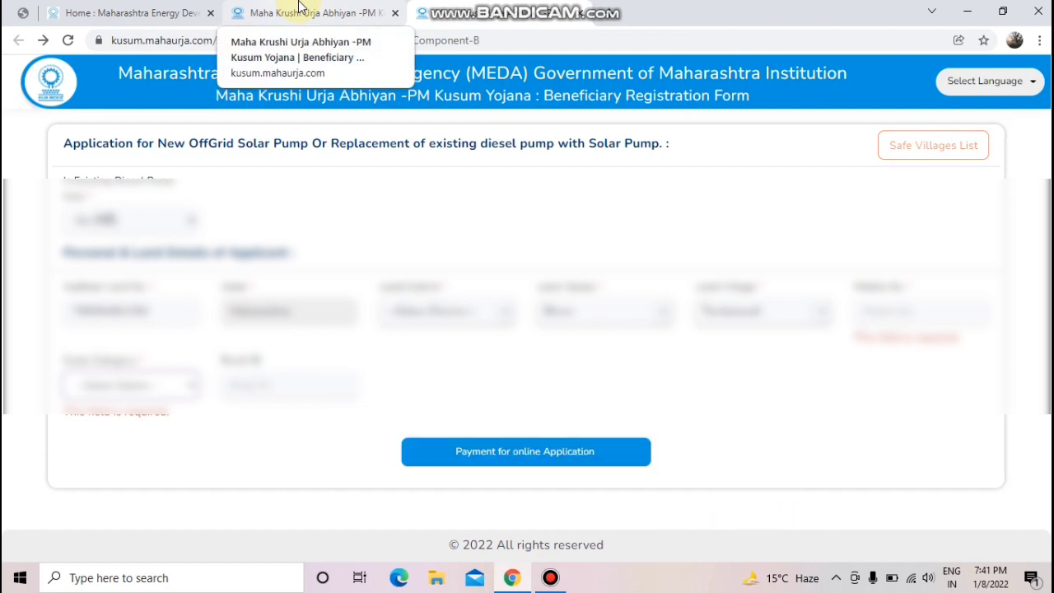
Step: Return to the already open MEDA home page
left_click(115, 12)
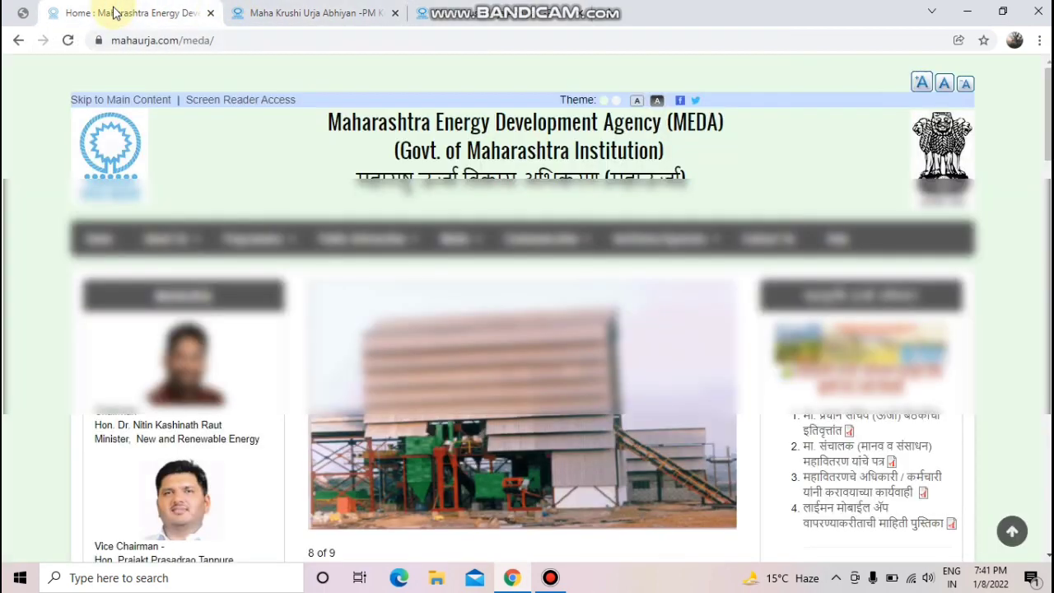